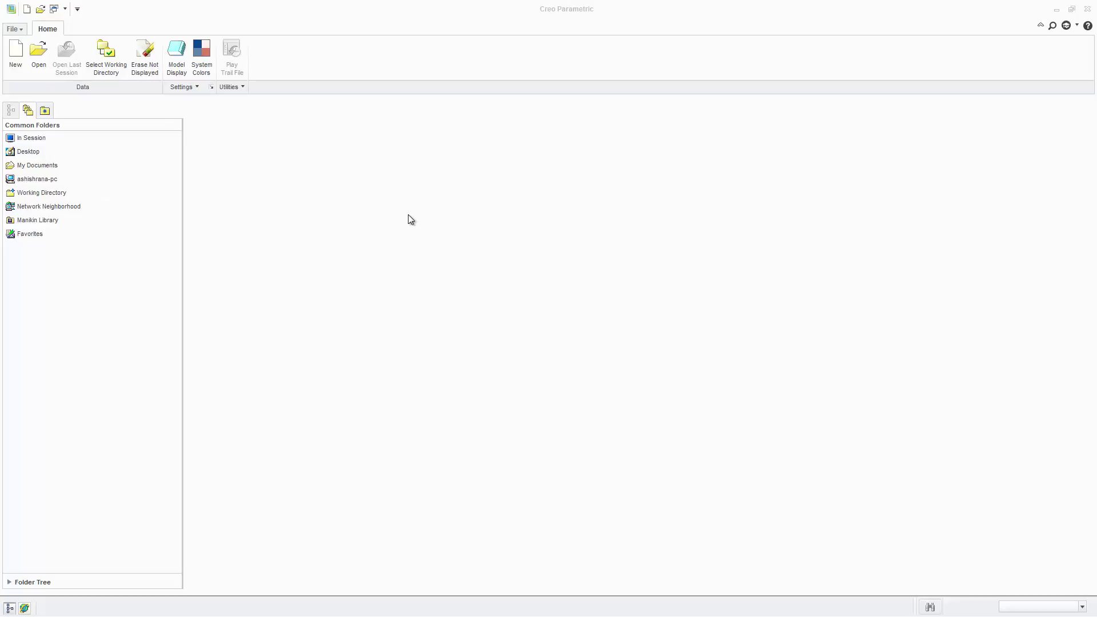
Browse the File menu and its Manage Session options, closing them without choosing anything
{"action": "left_click", "coordinate": [21, 29]}
{"action": "left_click", "coordinate": [185, 16]}
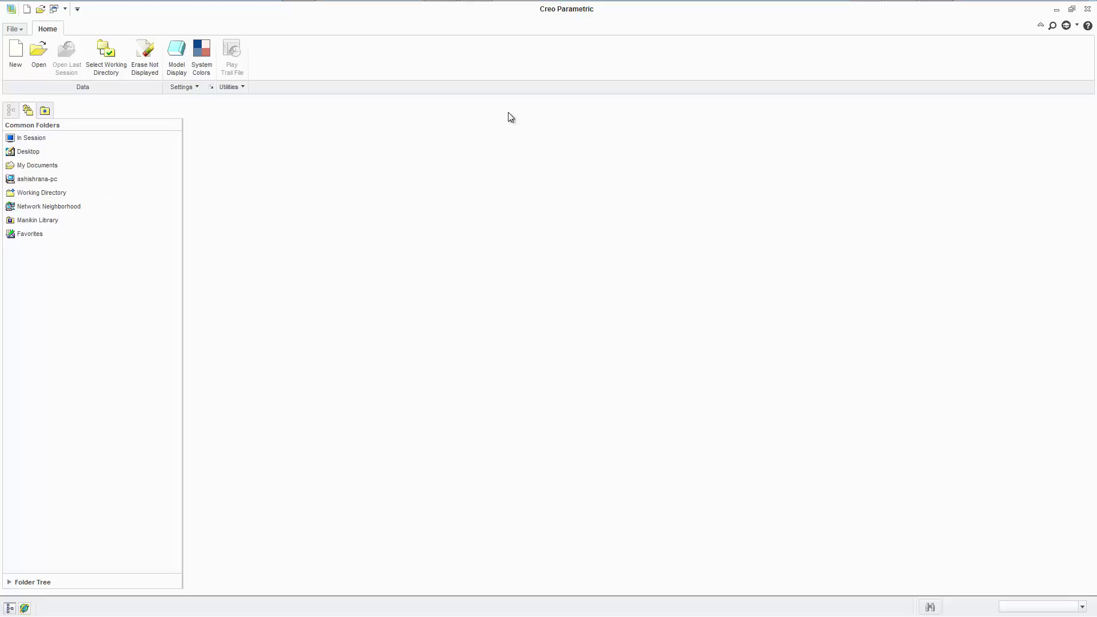
{"action": "left_click", "coordinate": [13, 29]}
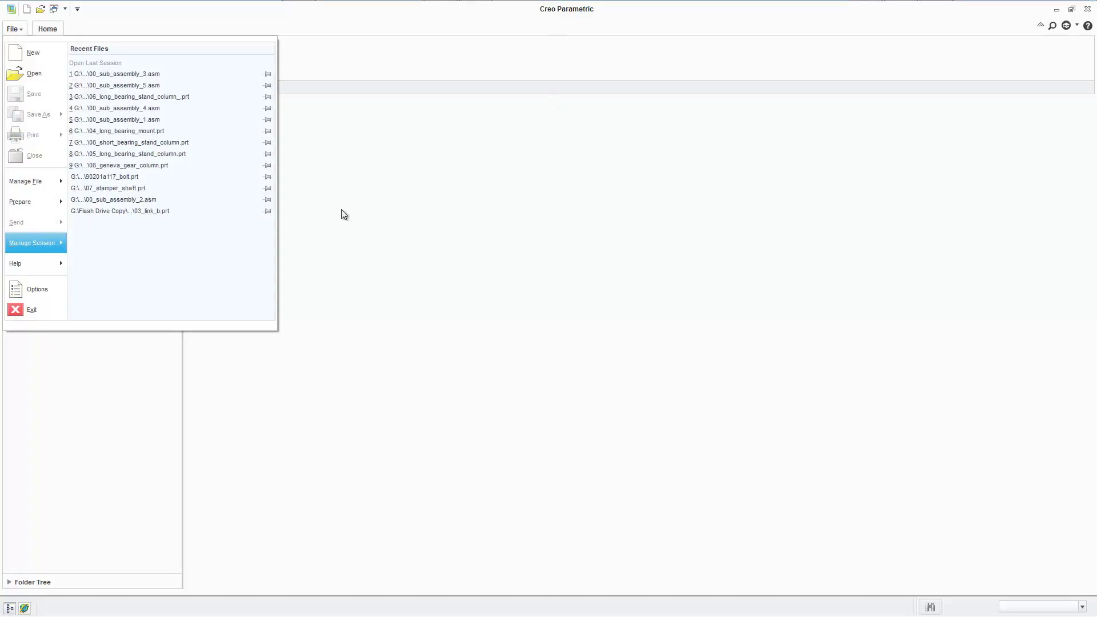
{"action": "mouse_move", "coordinate": [44, 252]}
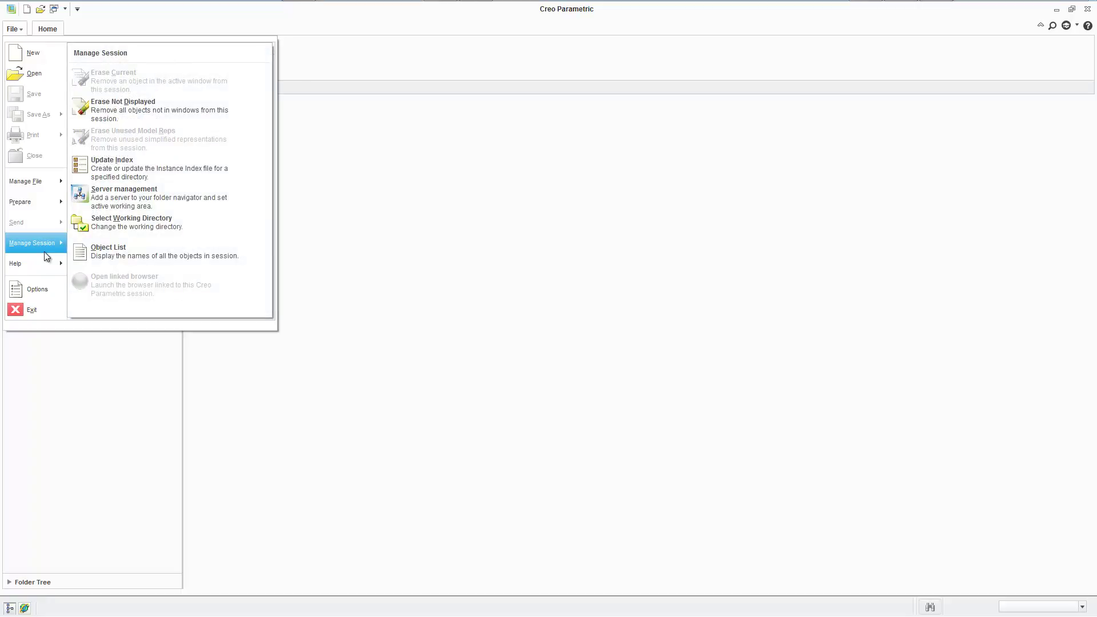
{"action": "left_click", "coordinate": [455, 244]}
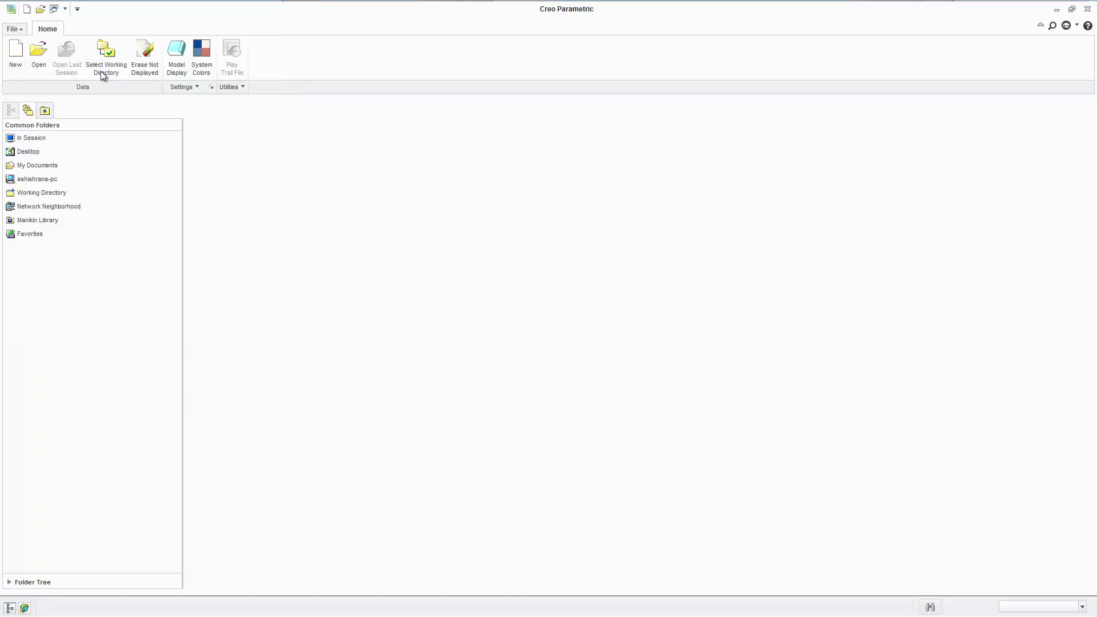
Open Select Working Directory from Manage Session and cancel it without changes
{"action": "left_click", "coordinate": [20, 29]}
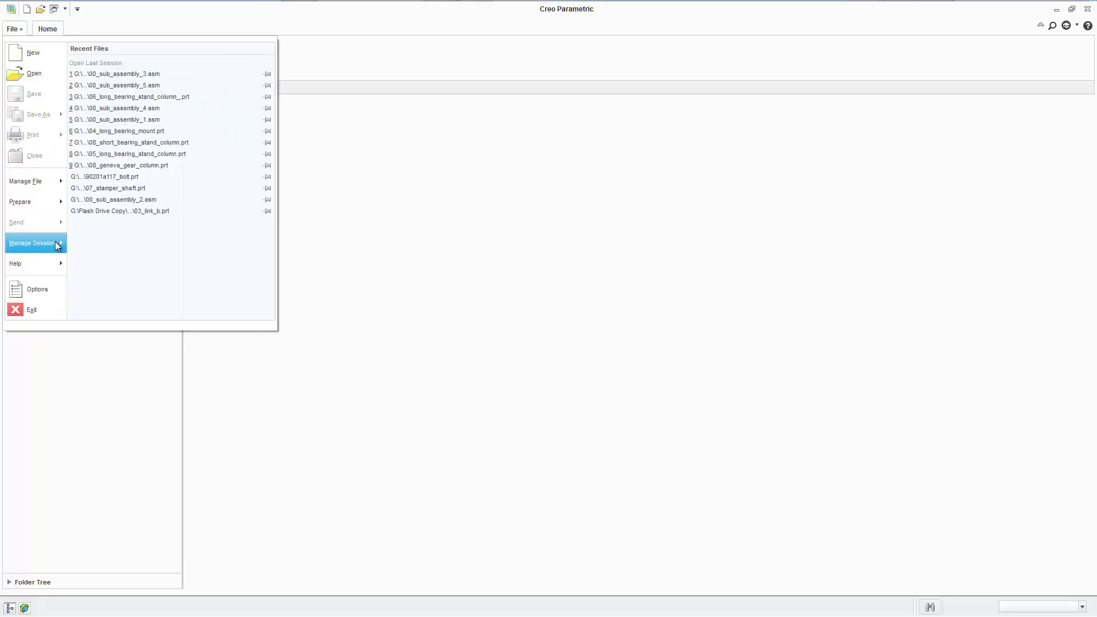
{"action": "mouse_move", "coordinate": [56, 242]}
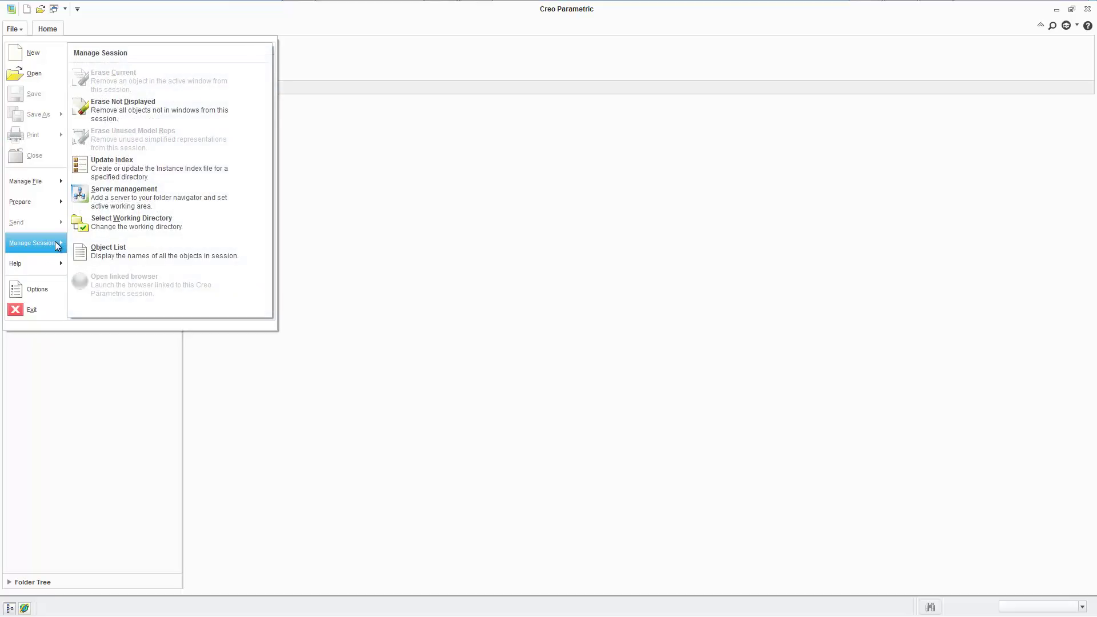
{"action": "left_click", "coordinate": [142, 231]}
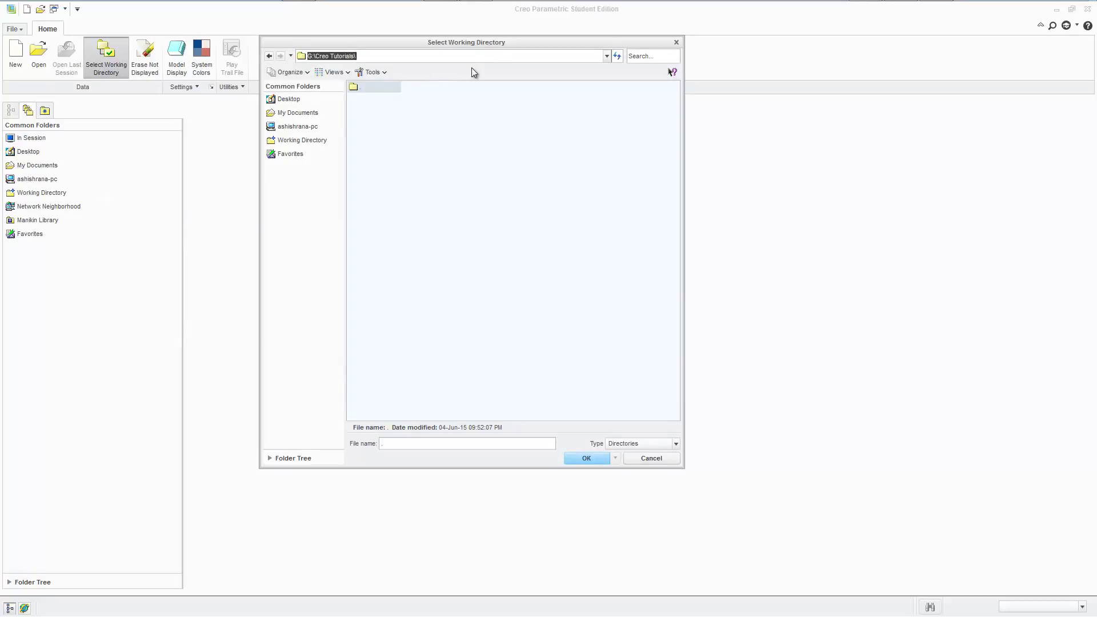
{"action": "left_click", "coordinate": [447, 170]}
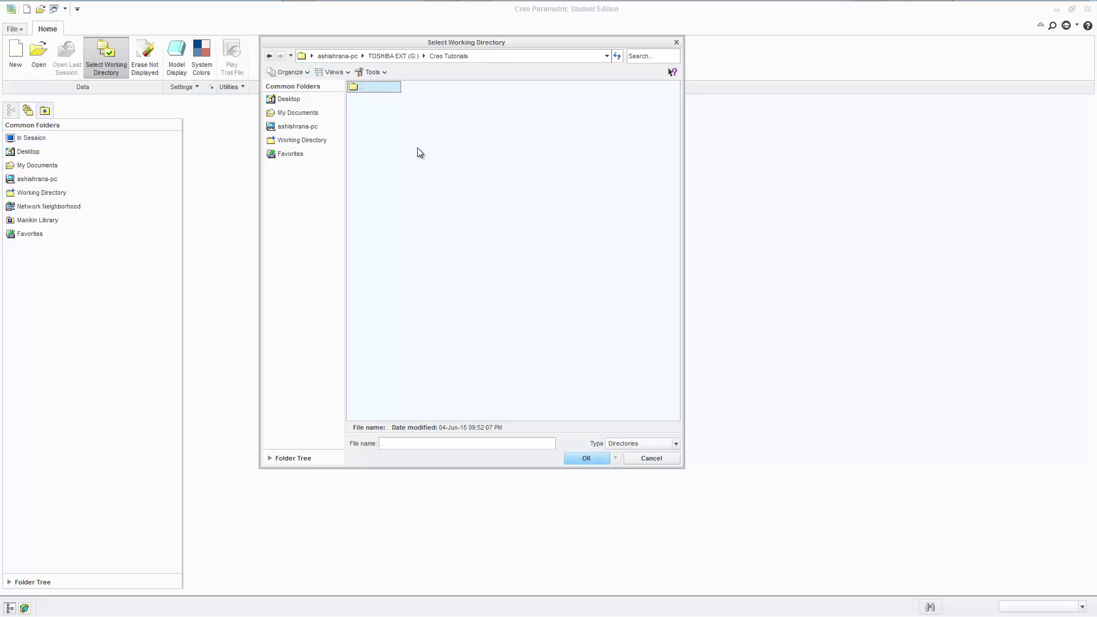
{"action": "left_click", "coordinate": [642, 458]}
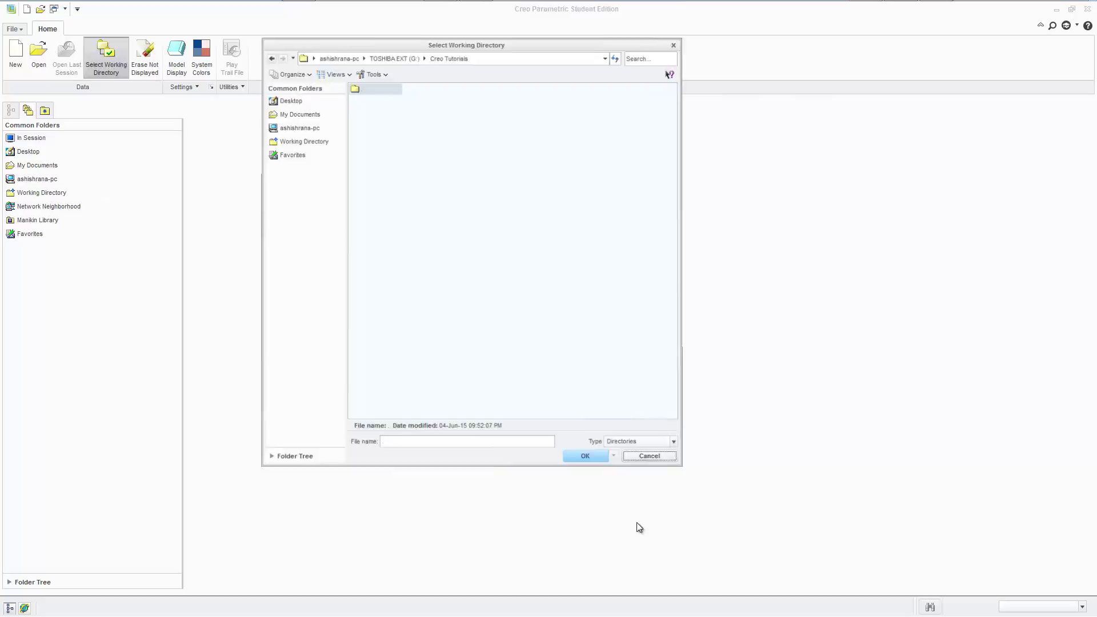
Open the New dialog from the Home ribbon several times, cancelling it each time
{"action": "left_click", "coordinate": [16, 52]}
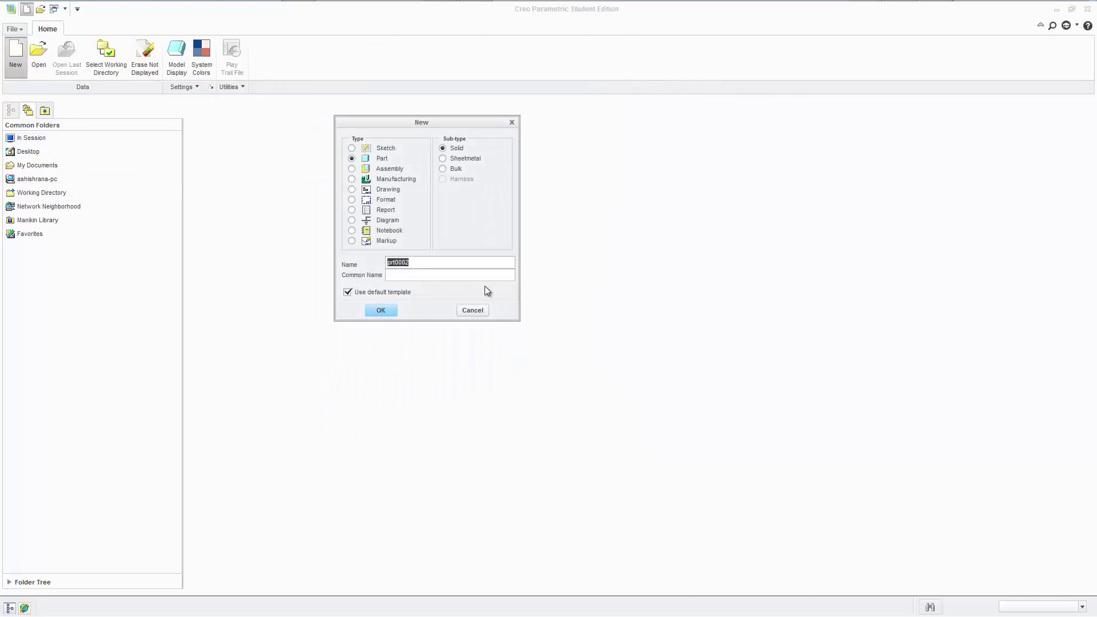
{"action": "left_click", "coordinate": [479, 313]}
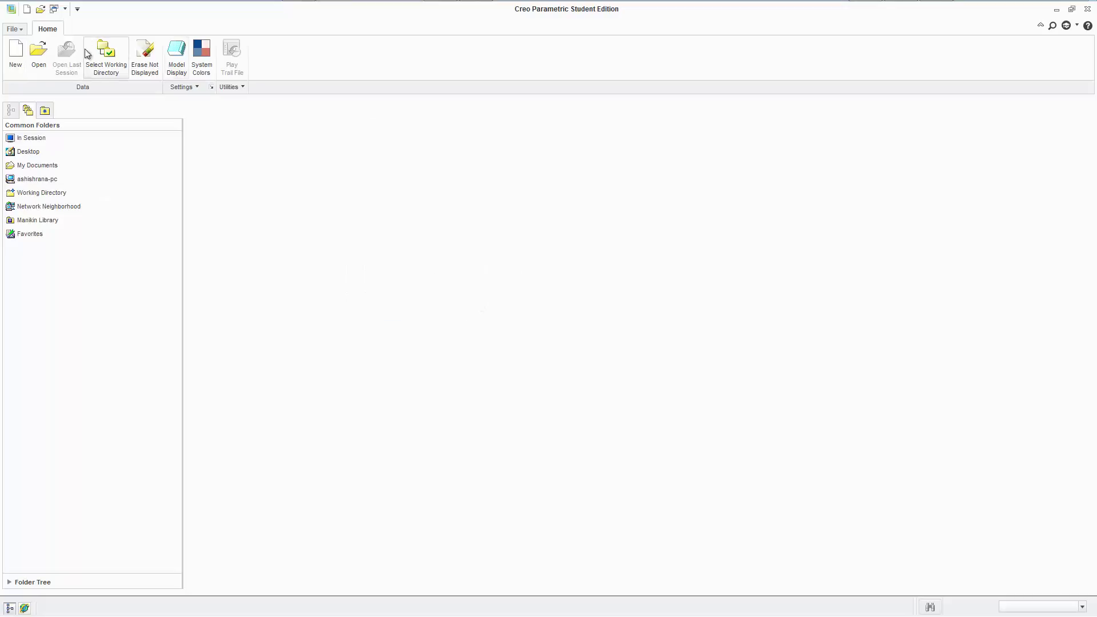
{"action": "left_click", "coordinate": [8, 47]}
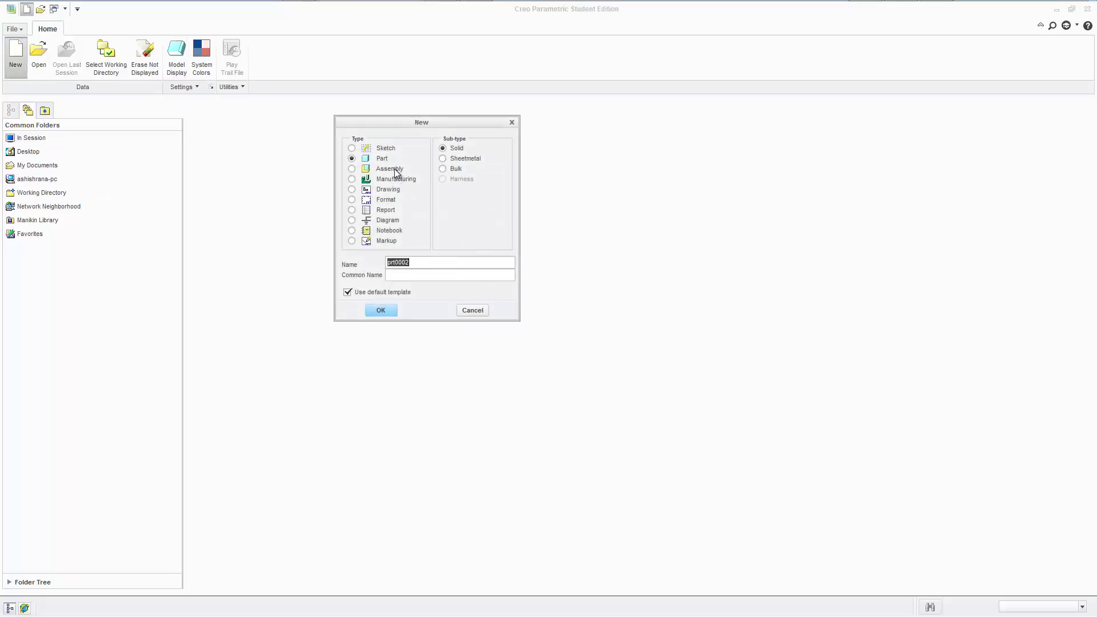
{"action": "left_click", "coordinate": [480, 313]}
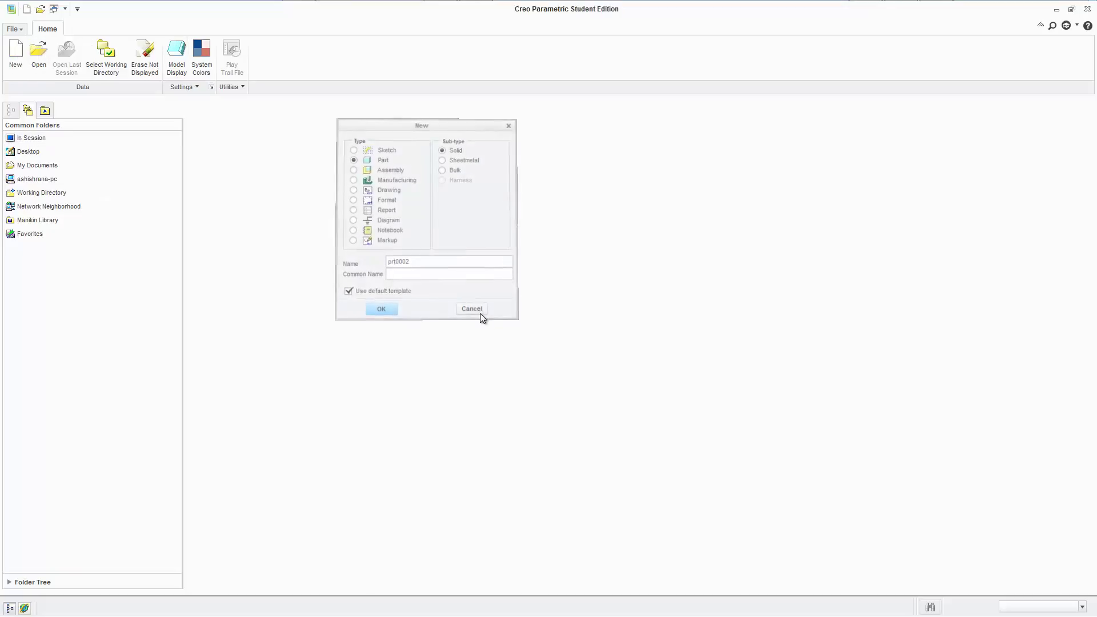
{"action": "left_click", "coordinate": [16, 54]}
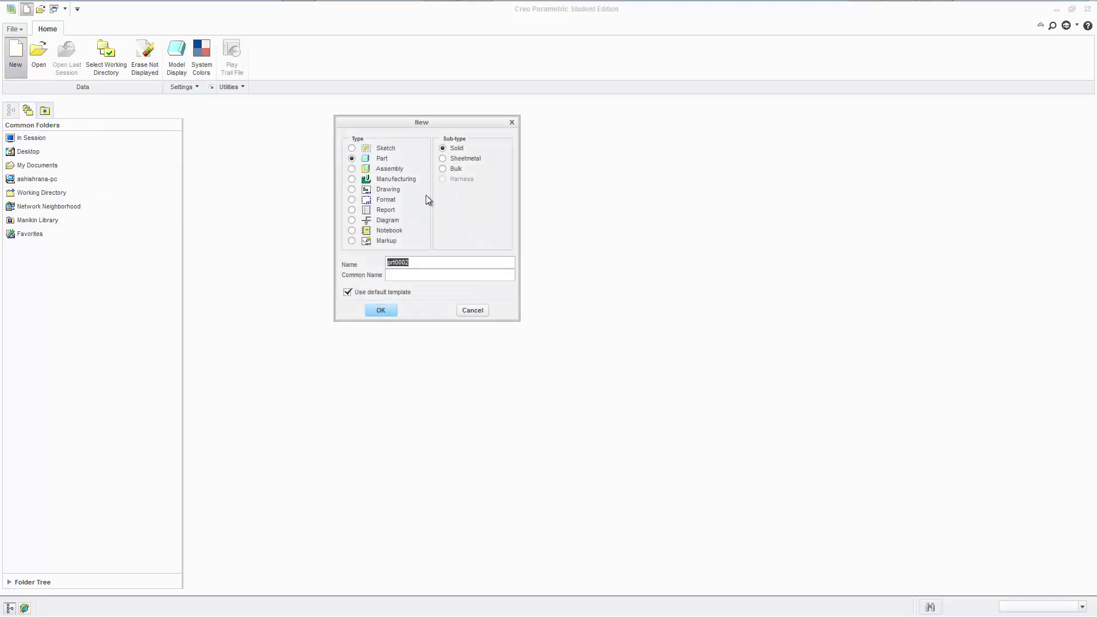
{"action": "left_click", "coordinate": [473, 309]}
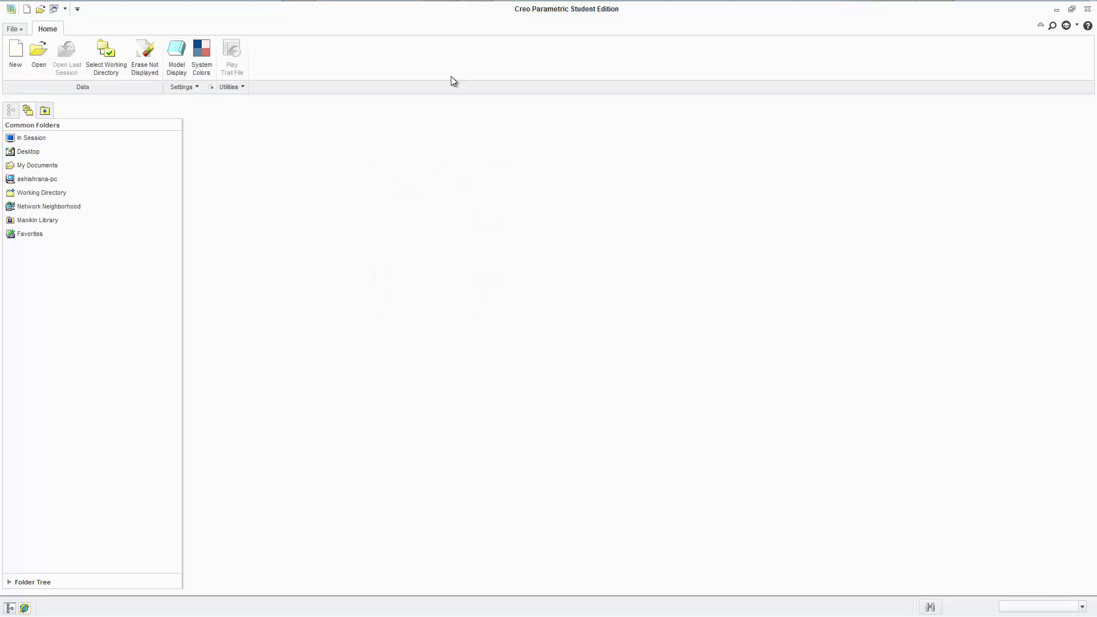
Reopen New with Ctrl+N and try creating a solid part named part_1, which is already in use
{"action": "key", "text": "ctrl+n"}
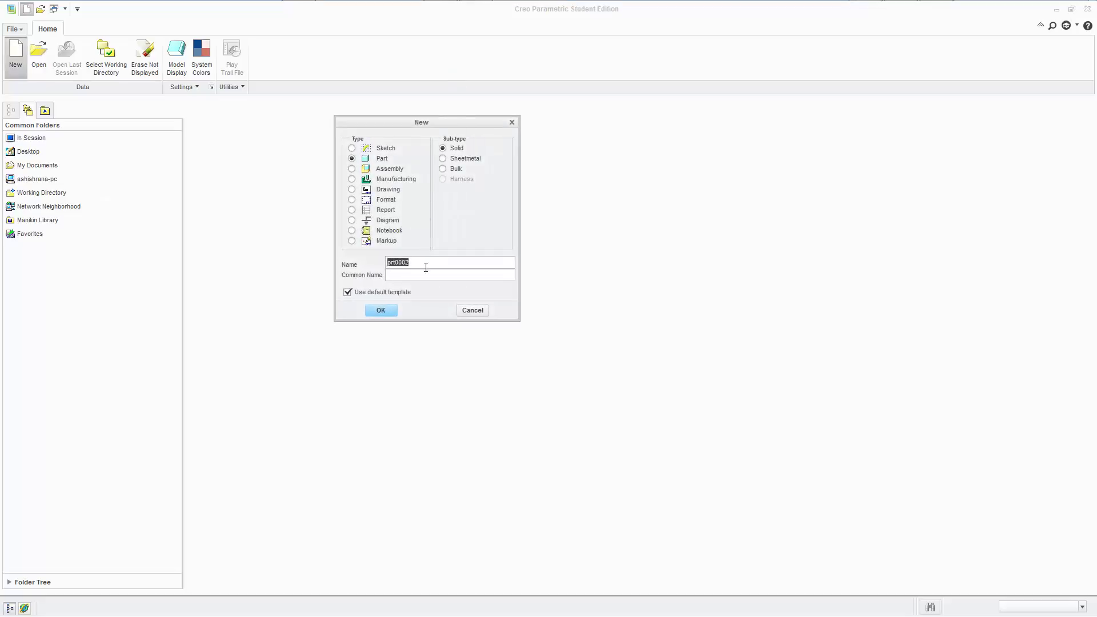
{"action": "type", "text": "part_1"}
{"action": "left_click", "coordinate": [392, 310]}
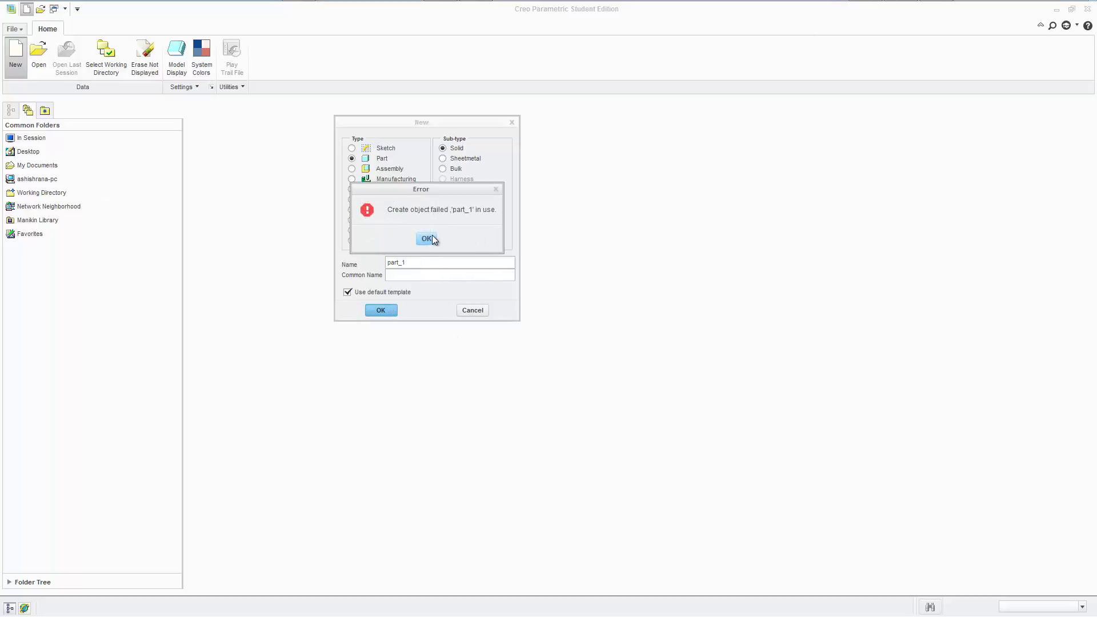
{"action": "left_click", "coordinate": [428, 239]}
{"action": "left_click", "coordinate": [381, 310]}
Dismiss the name-in-use error and place the cursor in part_1 to change its number
{"action": "mouse_move", "coordinate": [46, 6]}
{"action": "left_click_drag", "start_coordinate": [437, 192], "coordinate": [466, 168]}
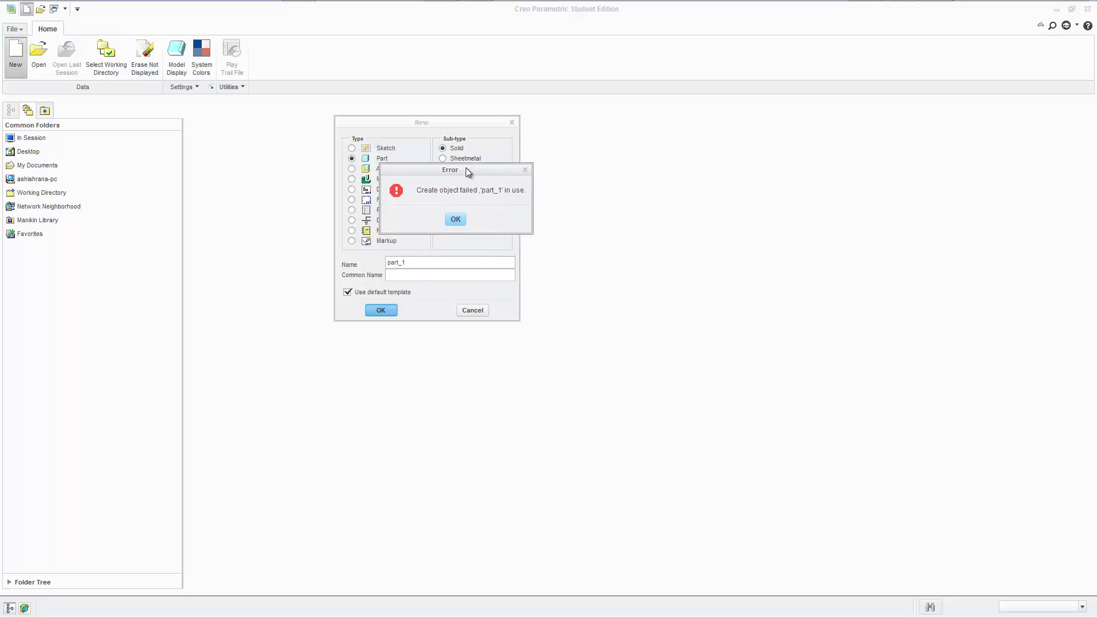
{"action": "left_click", "coordinate": [457, 219]}
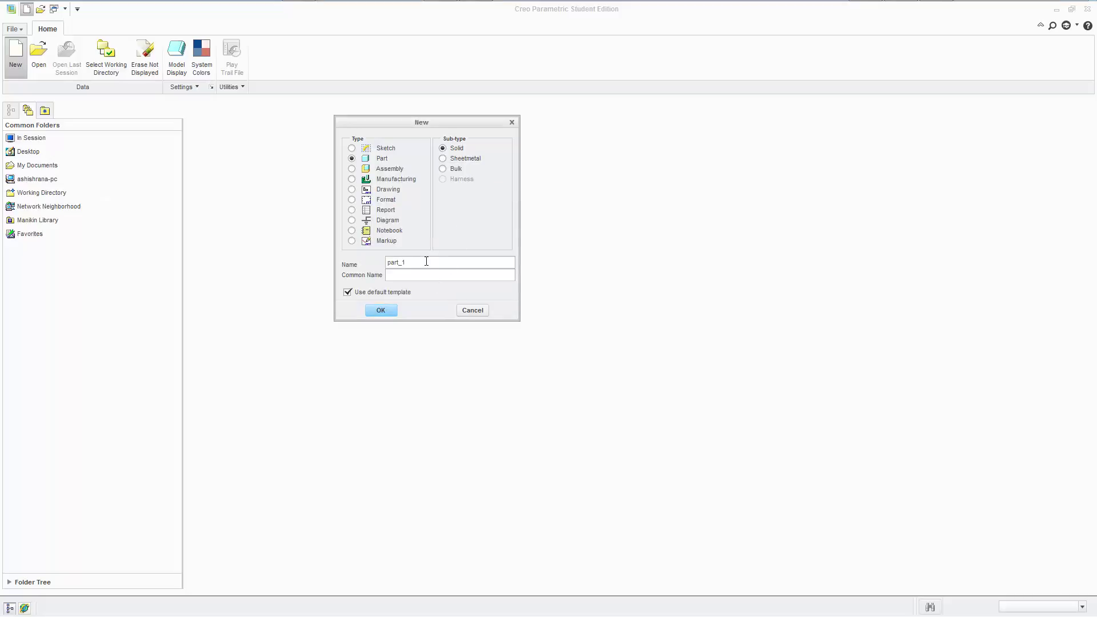
{"action": "double_click", "coordinate": [426, 261]}
{"action": "left_click", "coordinate": [440, 258]}
Create the solid part part_2, then view the Folder Browser and Favorites in the navigator
{"action": "type", "text": "2"}
{"action": "left_click", "coordinate": [393, 310]}
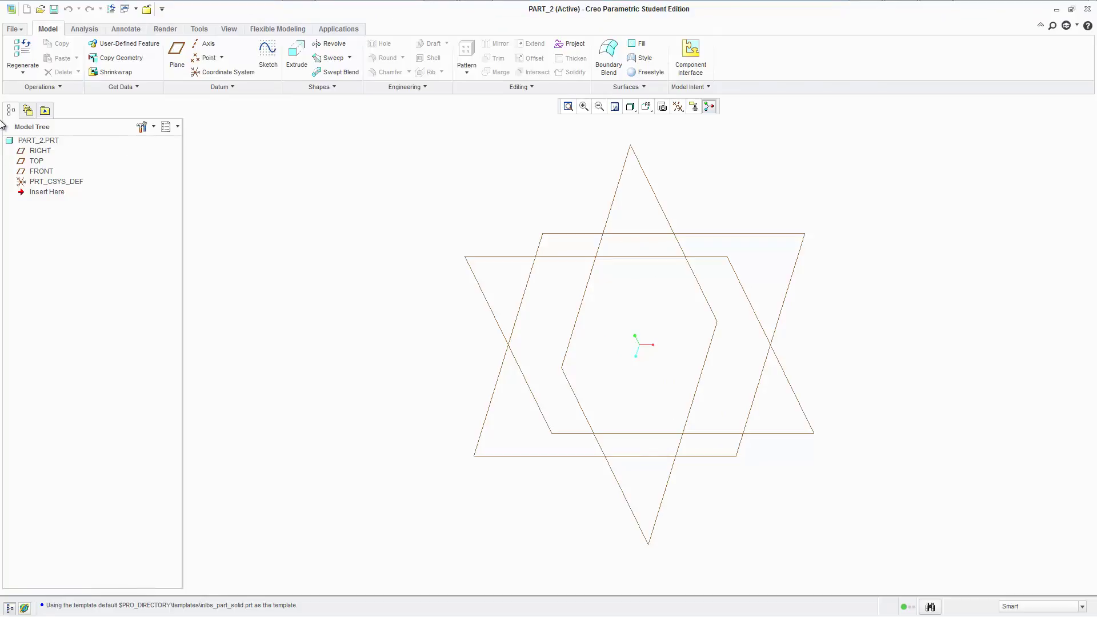
{"action": "left_click", "coordinate": [27, 111]}
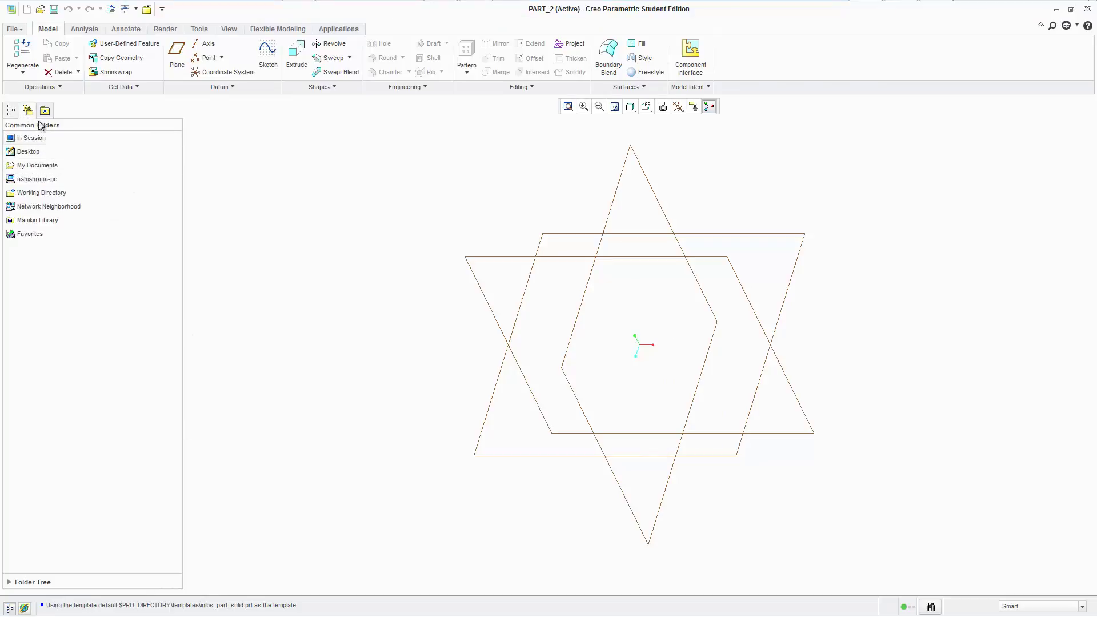
{"action": "left_click", "coordinate": [44, 110]}
{"action": "left_click", "coordinate": [11, 110]}
Switch the navigator to Layer Tree and back to Model Tree, selecting FRONT and PRT_CSYS_DEF
{"action": "left_click", "coordinate": [171, 127]}
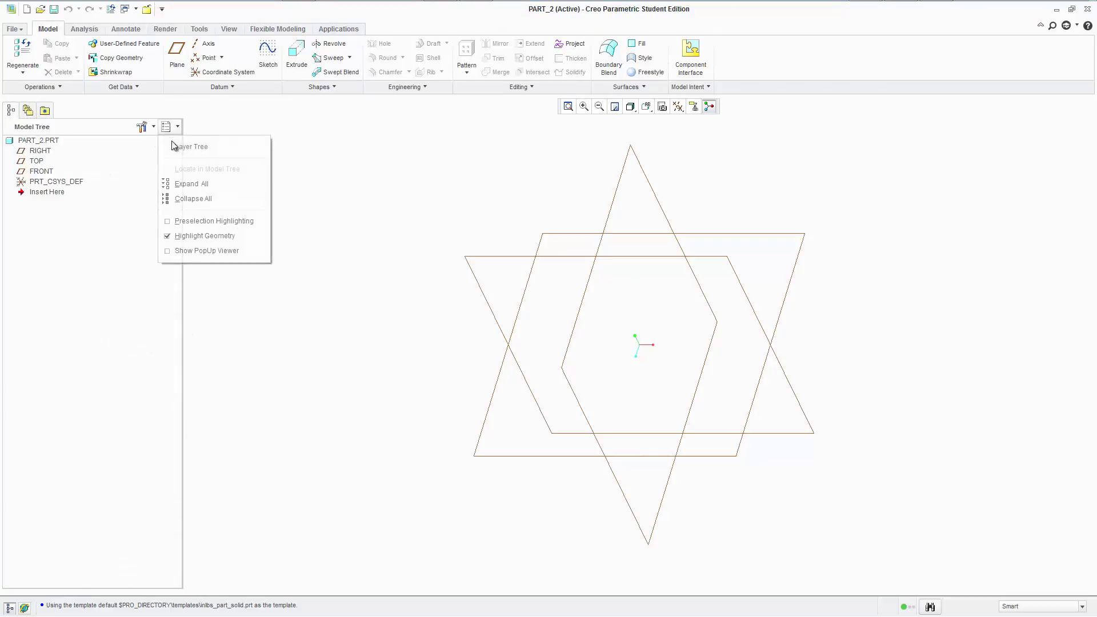
{"action": "left_click", "coordinate": [174, 148]}
{"action": "left_click", "coordinate": [171, 127]}
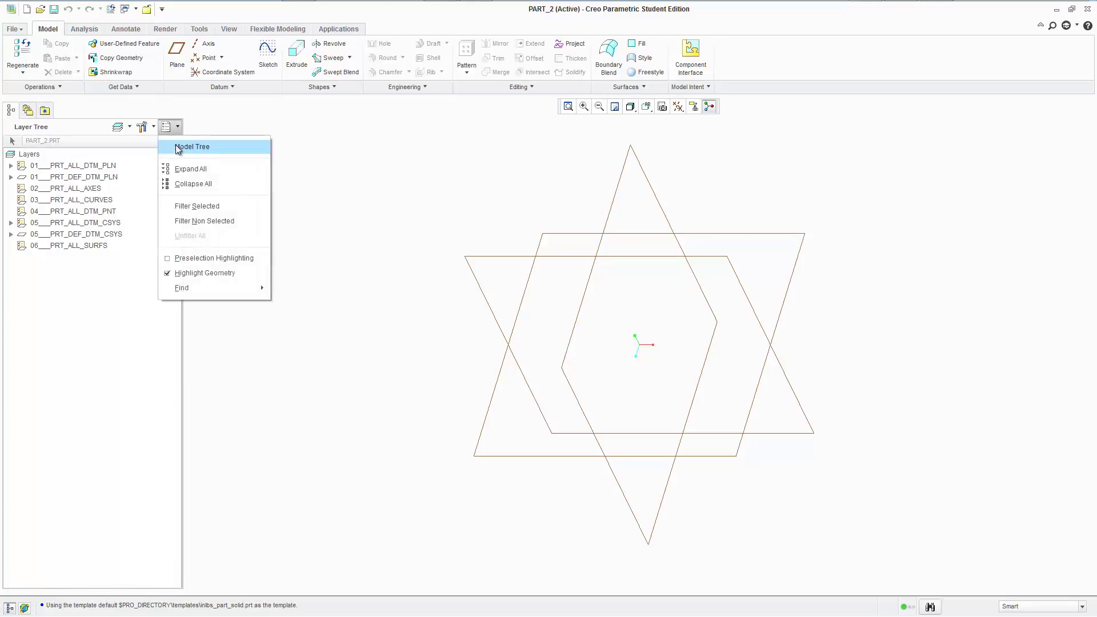
{"action": "left_click", "coordinate": [177, 145]}
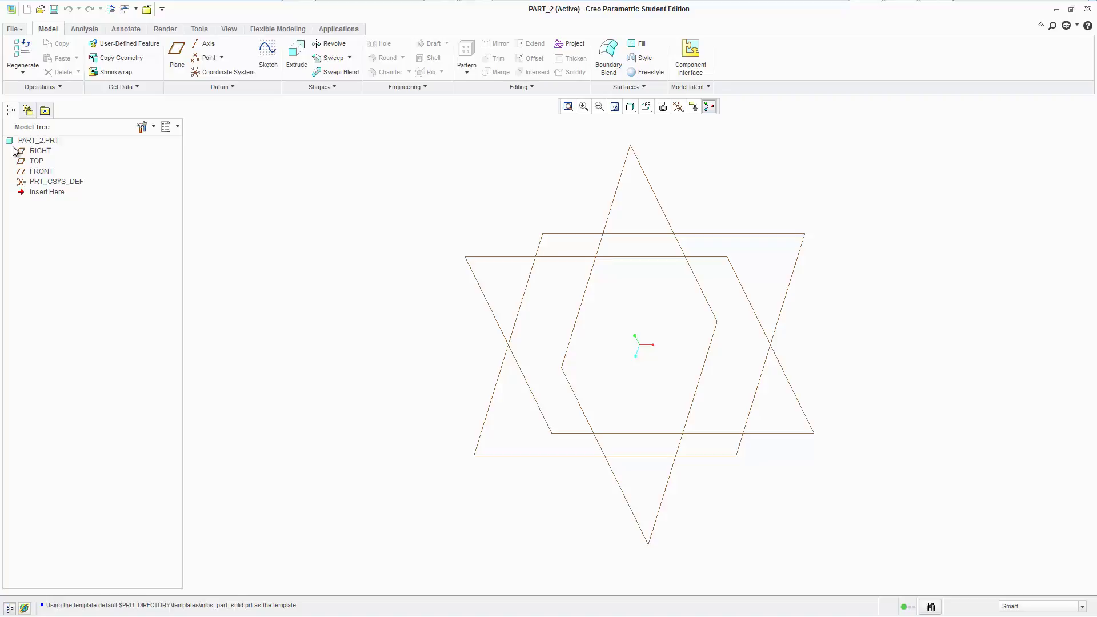
{"action": "left_click", "coordinate": [39, 171]}
{"action": "left_click", "coordinate": [46, 182]}
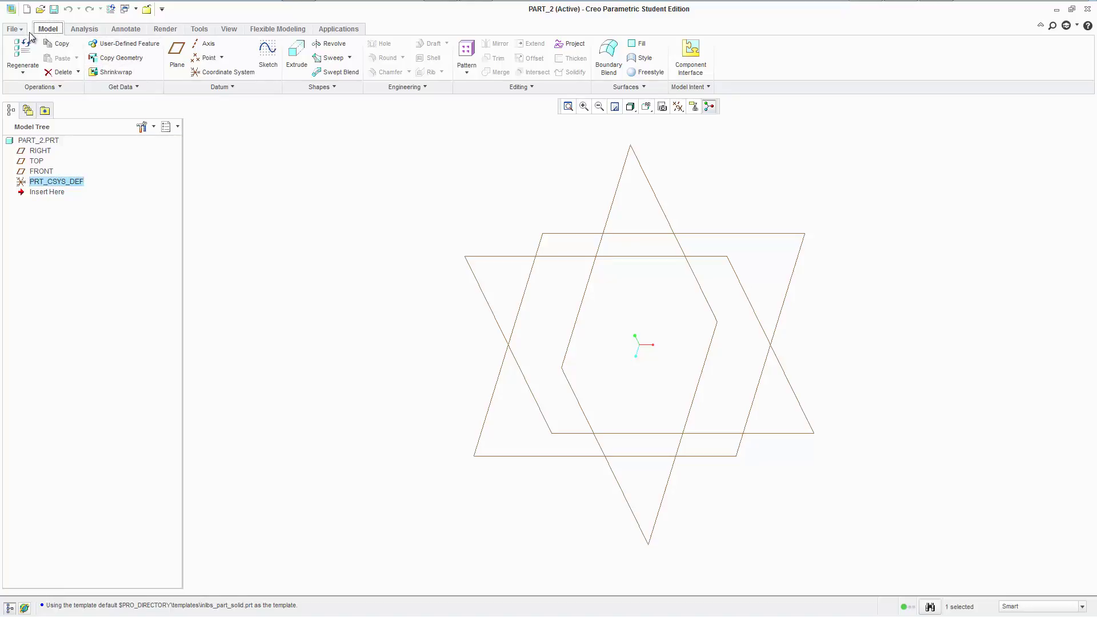
{"action": "left_click", "coordinate": [35, 59]}
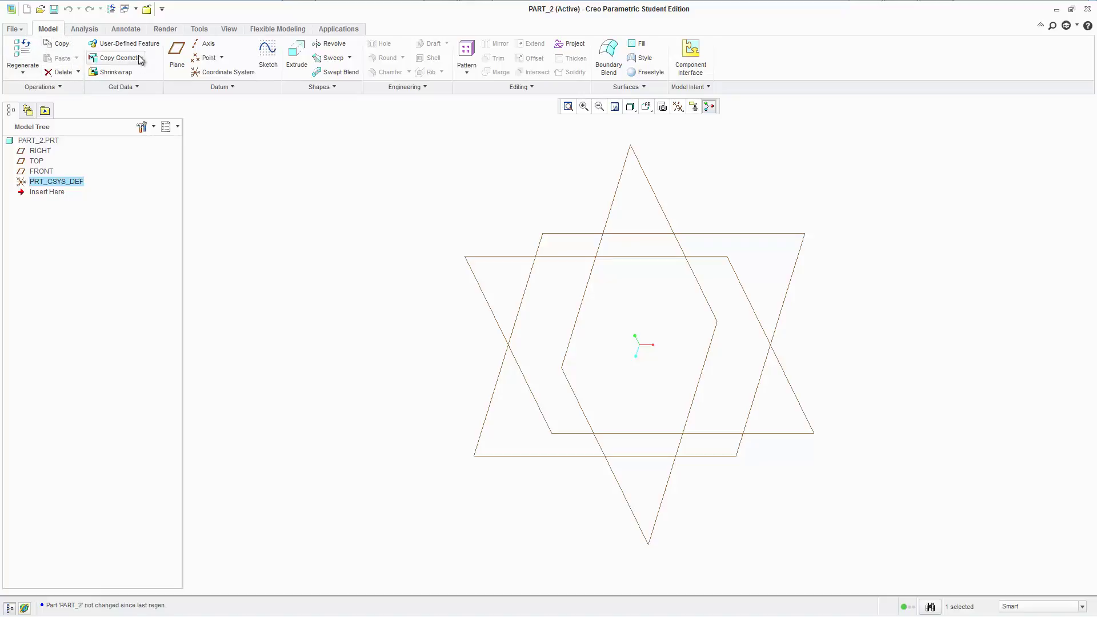
{"action": "left_click", "coordinate": [142, 88]}
{"action": "left_click", "coordinate": [248, 87]}
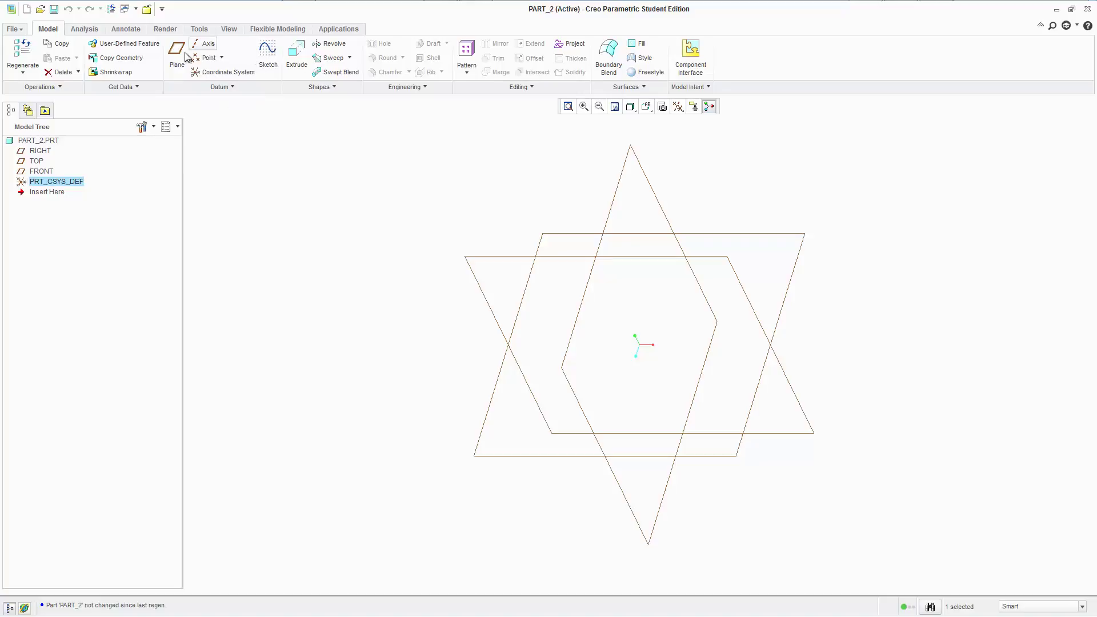
{"action": "left_click", "coordinate": [250, 90]}
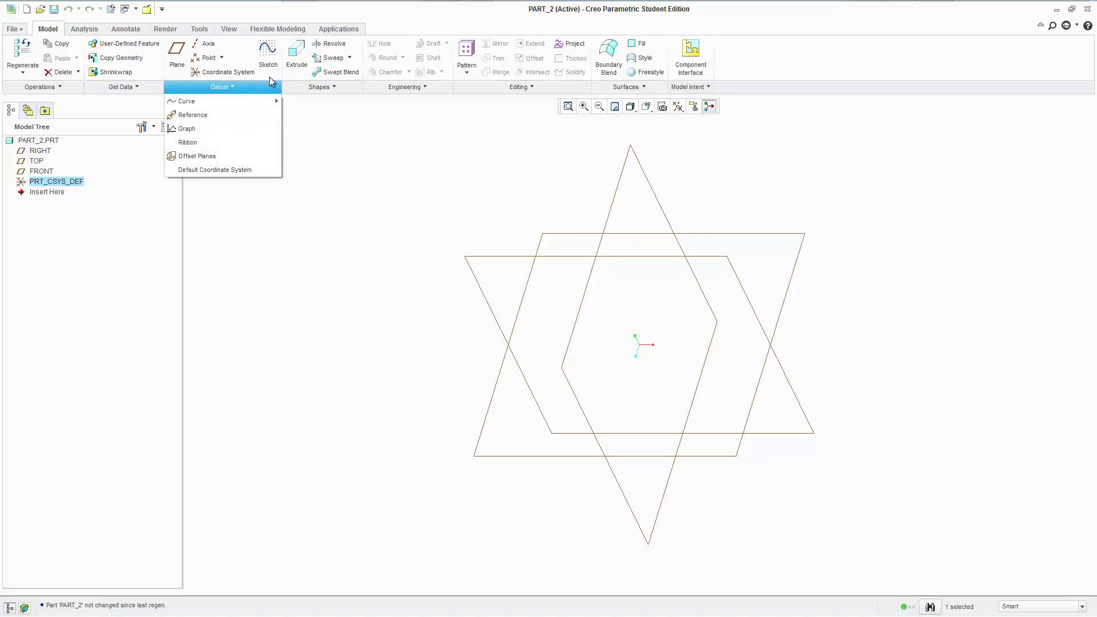
{"action": "left_click", "coordinate": [268, 86]}
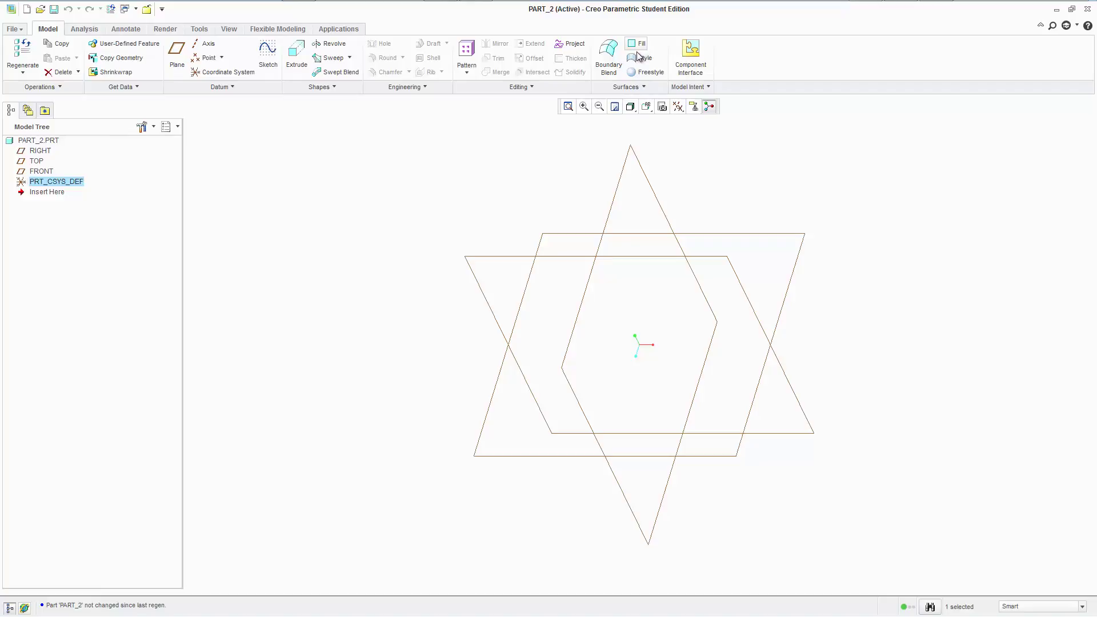
Show the Analysis tab and open the Measure list, then close it without measuring
{"action": "left_click", "coordinate": [101, 30]}
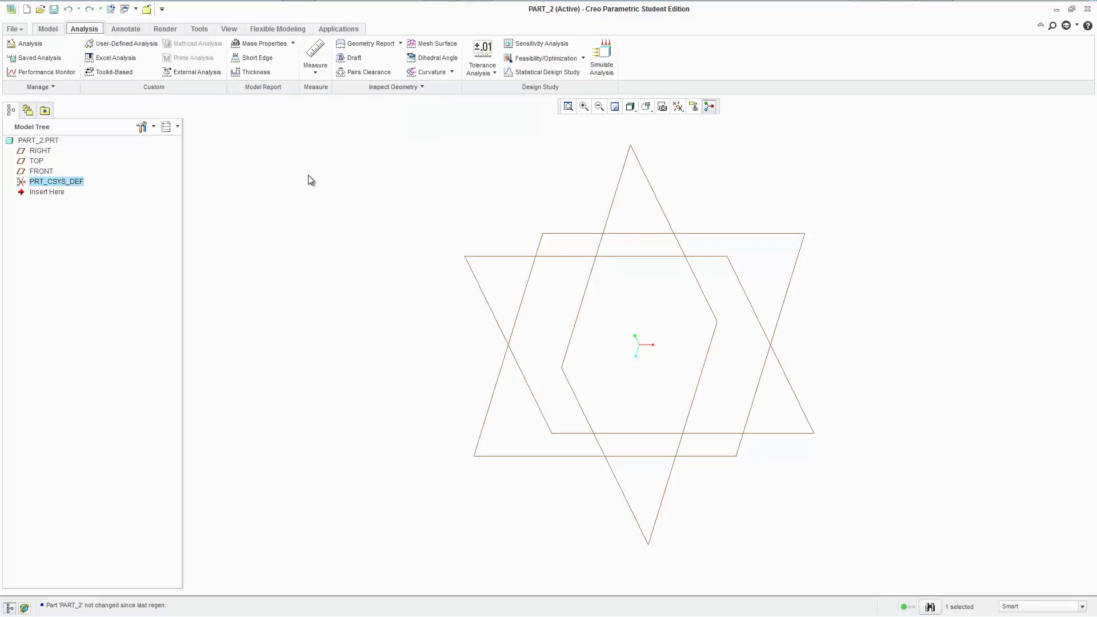
{"action": "left_click", "coordinate": [316, 71]}
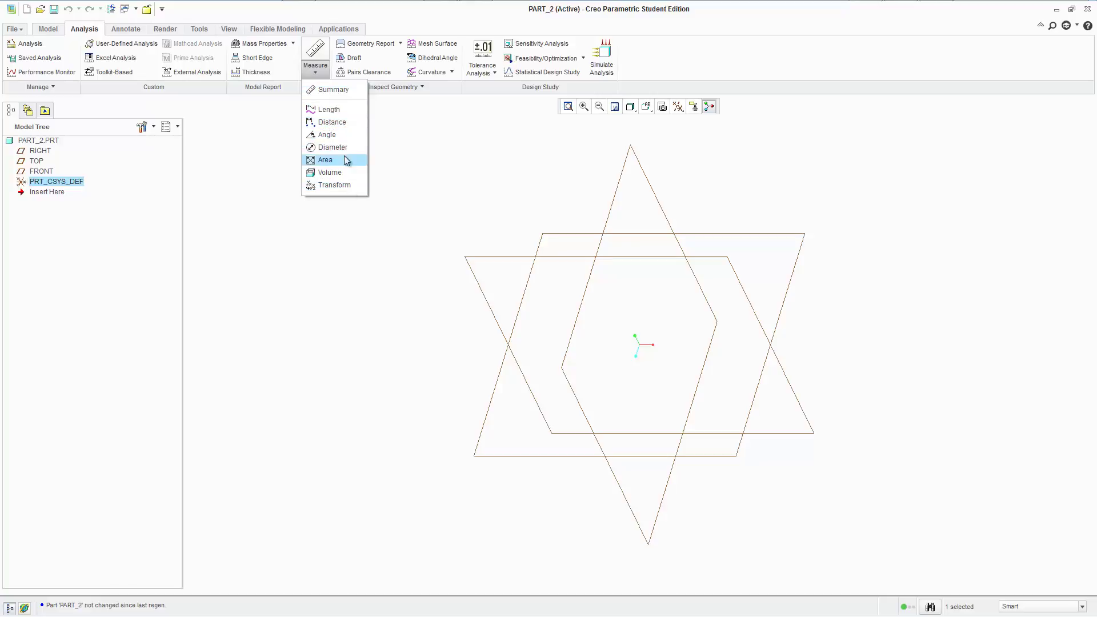
{"action": "left_click", "coordinate": [318, 72]}
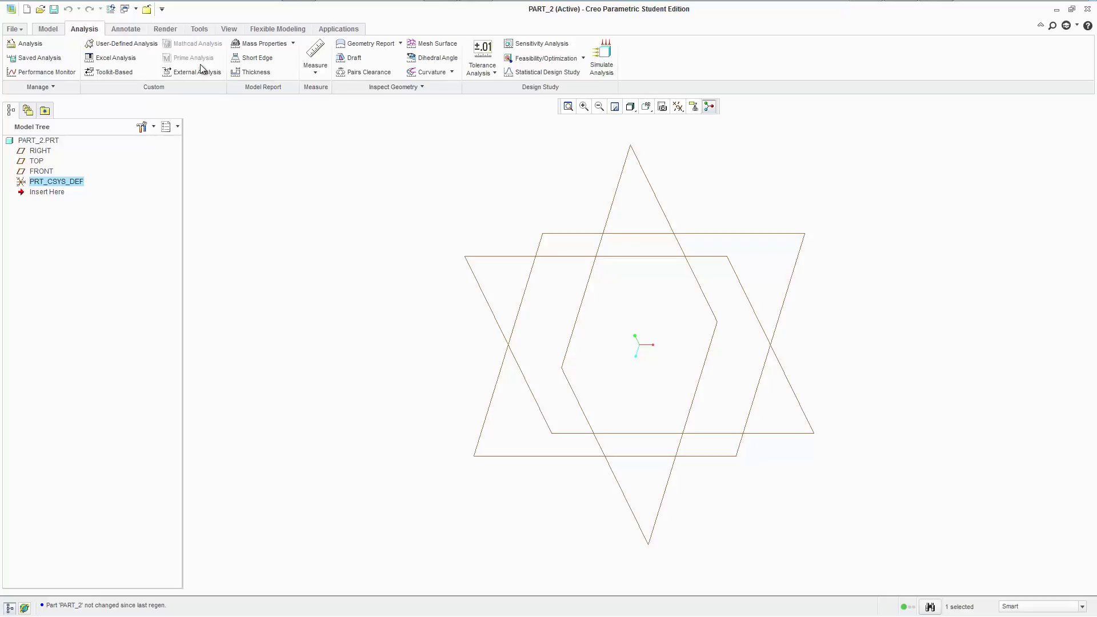
Browse the Annotate, Render and Tools ribbon tabs in turn
{"action": "left_click", "coordinate": [126, 28]}
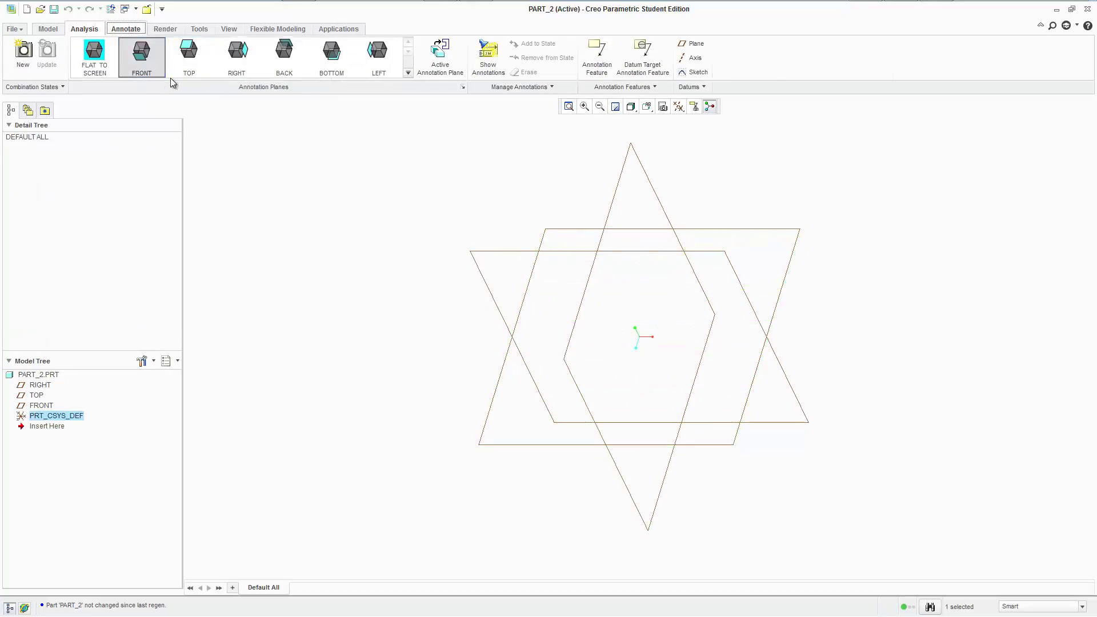
{"action": "left_click", "coordinate": [165, 28]}
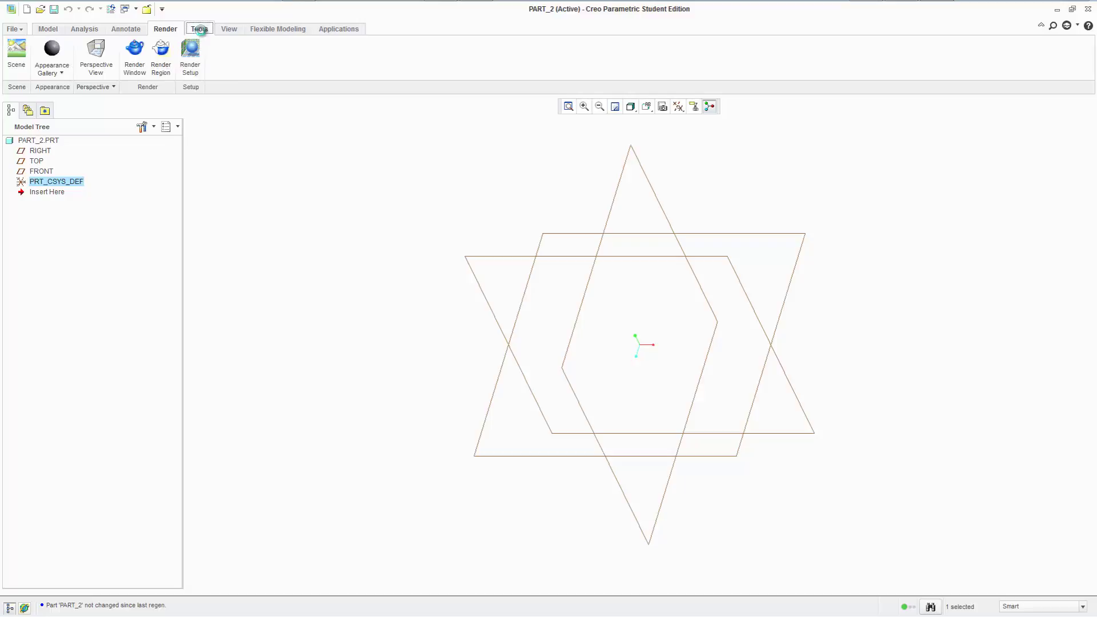
{"action": "left_click", "coordinate": [198, 28]}
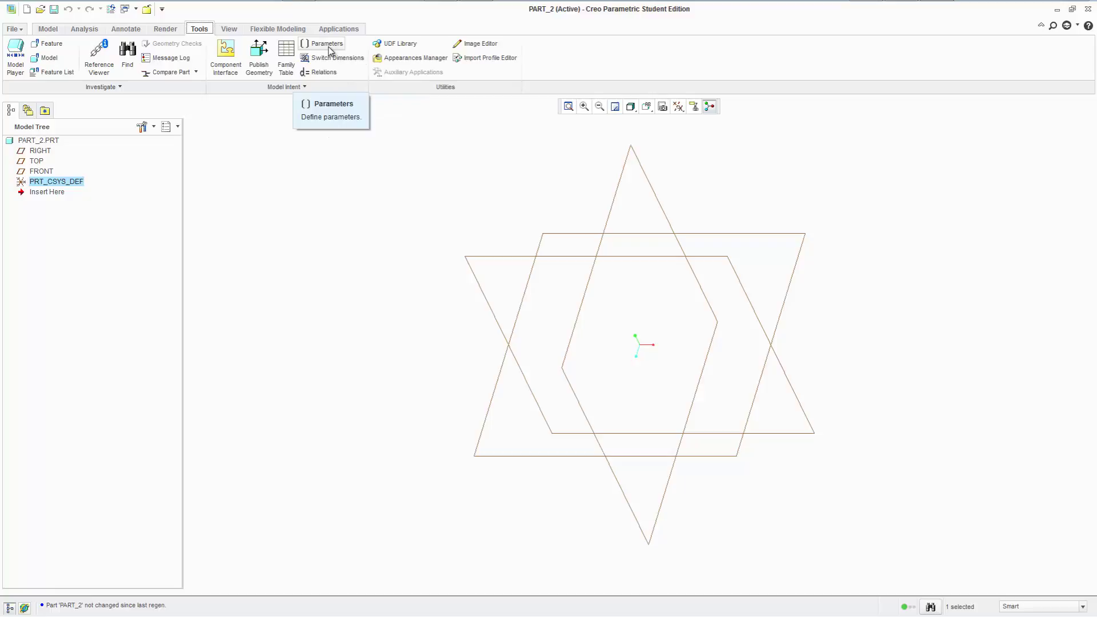
On the View tab, spin the datum planes, restore standard orientation and clear the selection
{"action": "left_click", "coordinate": [226, 29]}
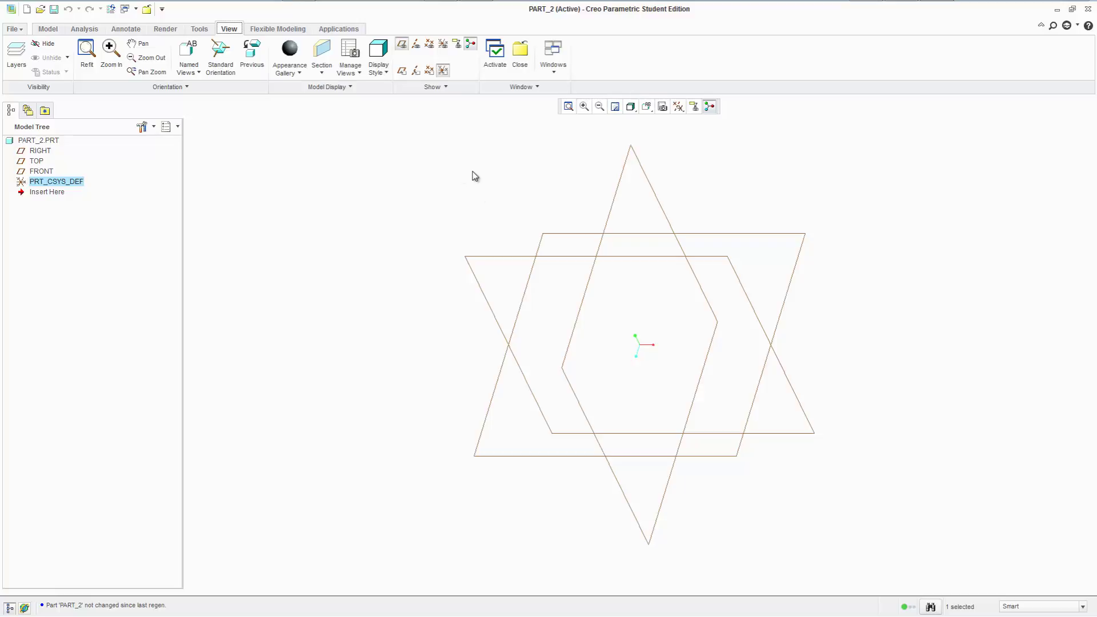
{"action": "middle_click_drag", "start_coordinate": [451, 168], "coordinate": [515, 264]}
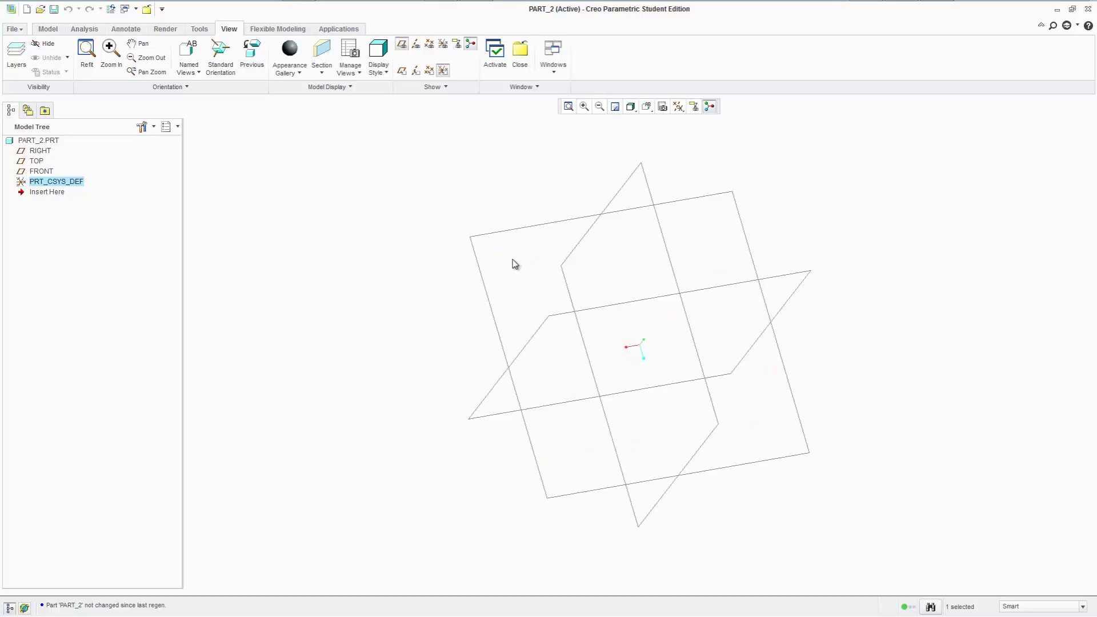
{"action": "left_click", "coordinate": [220, 60]}
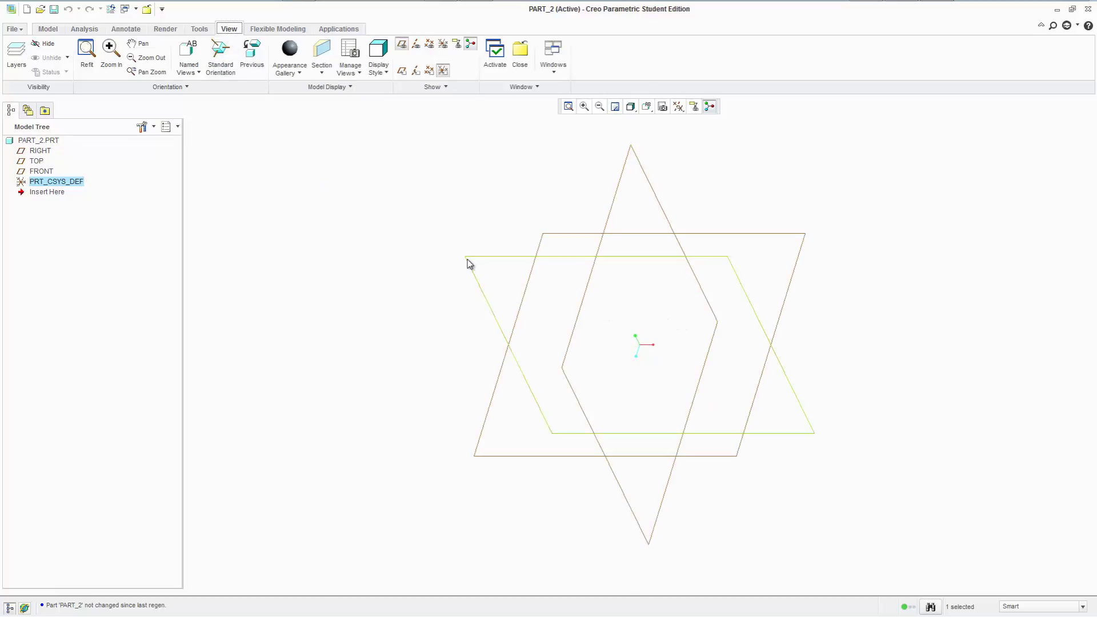
{"action": "left_click", "coordinate": [470, 172]}
Browse the Flexible Modeling, Applications and Analysis tabs, then start Sketch from the Model tab
{"action": "left_click", "coordinate": [280, 29]}
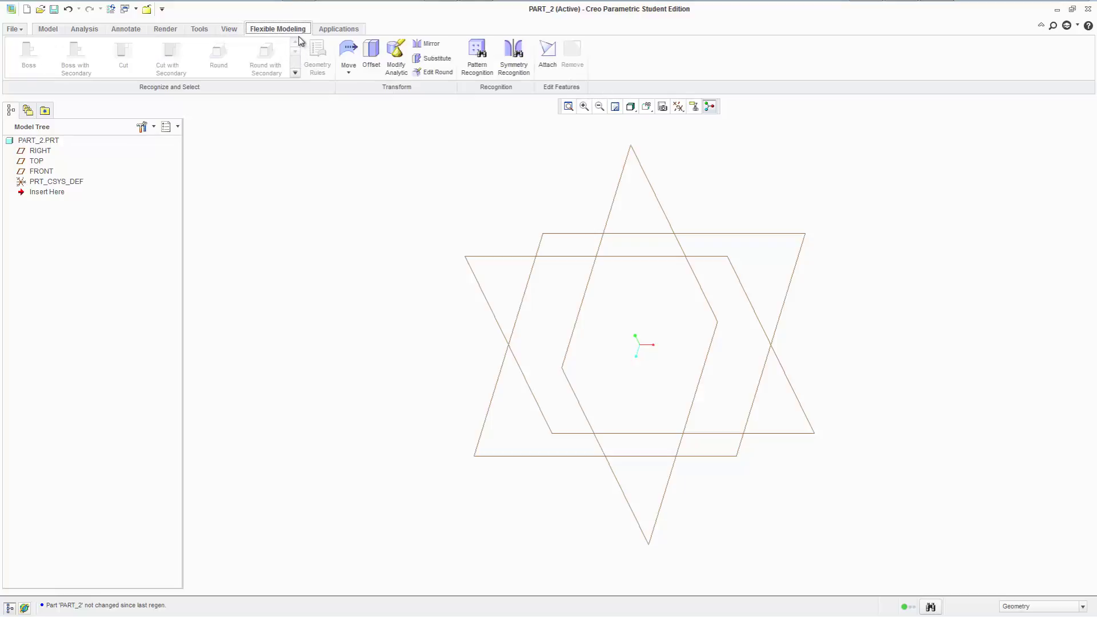
{"action": "left_click", "coordinate": [332, 30]}
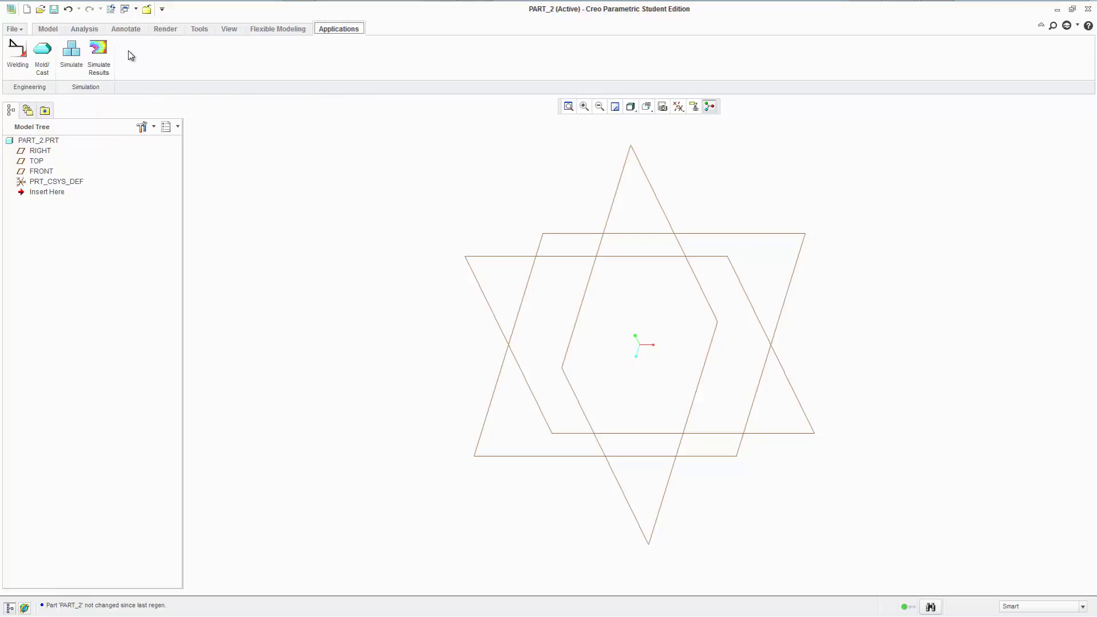
{"action": "left_click", "coordinate": [90, 31]}
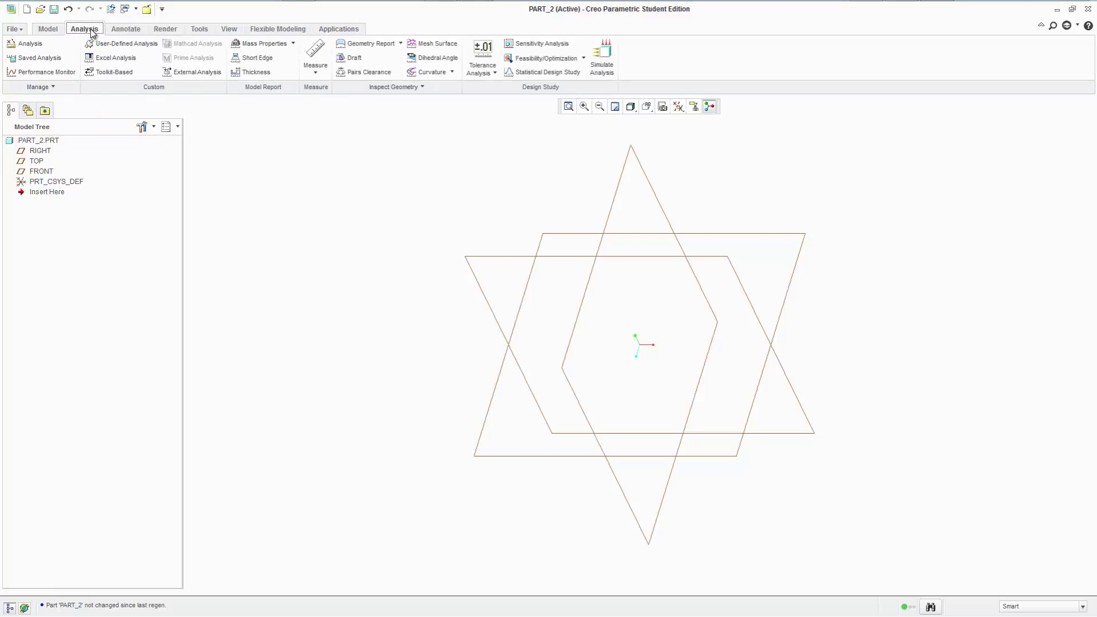
{"action": "left_click", "coordinate": [51, 32]}
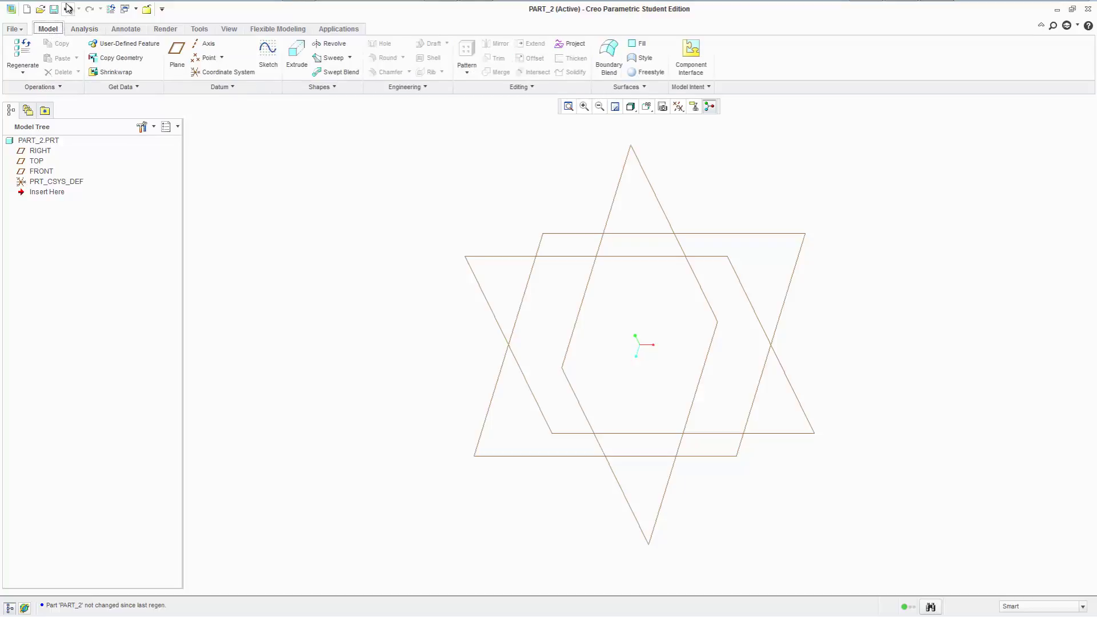
{"action": "left_click", "coordinate": [268, 56]}
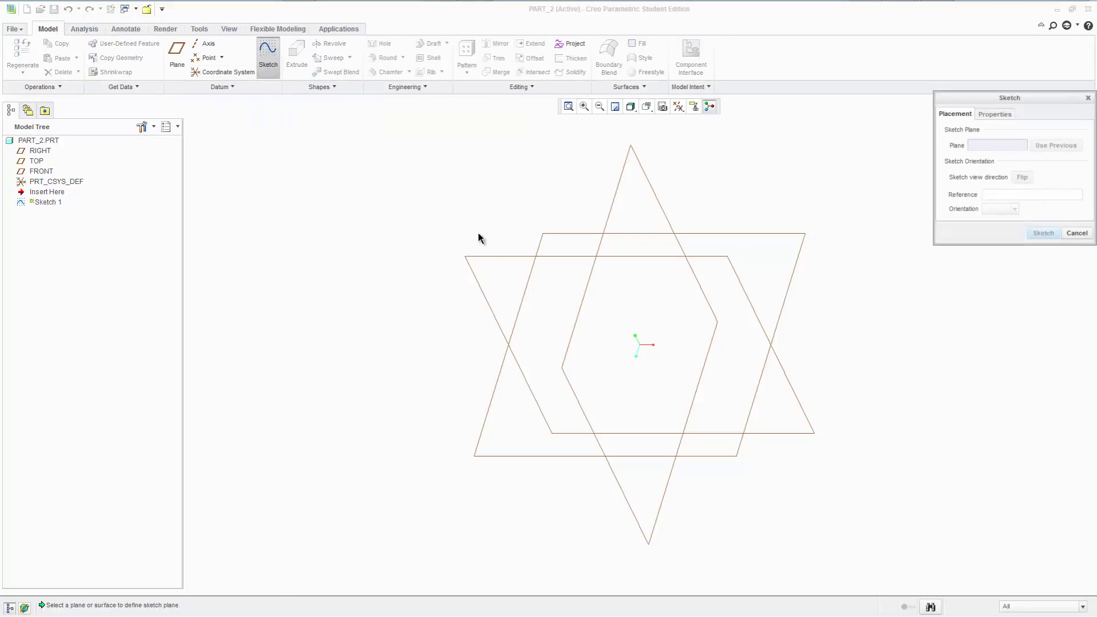
Cancel and restart Sketch 1, then pick the RIGHT datum plane as the sketch plane
{"action": "left_click", "coordinate": [1078, 235]}
{"action": "left_click", "coordinate": [268, 55]}
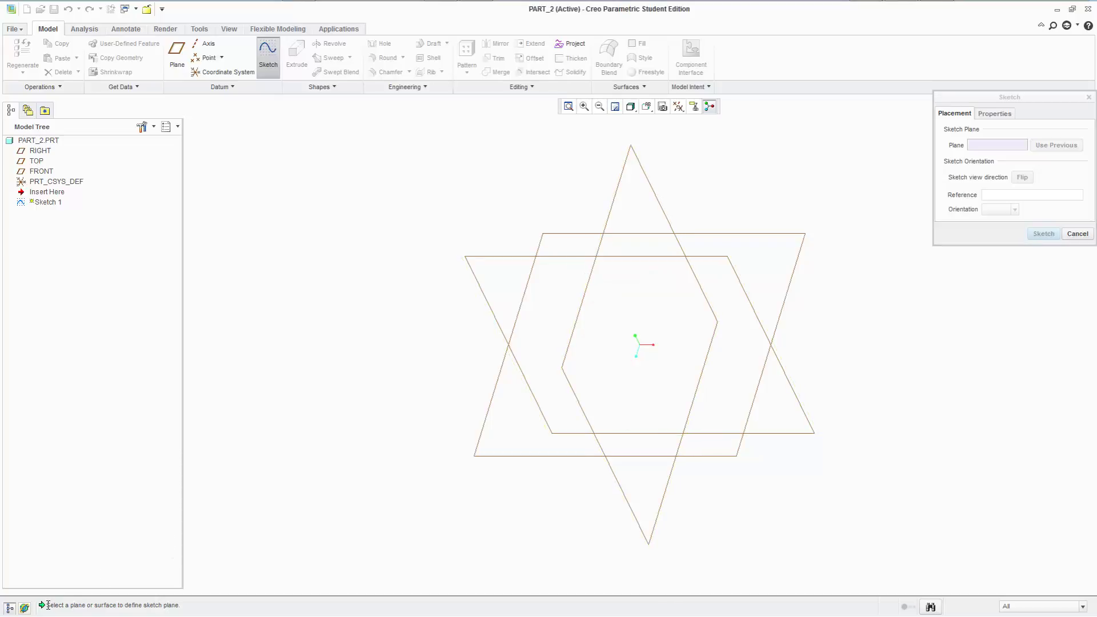
{"action": "left_click_drag", "start_coordinate": [48, 604], "coordinate": [206, 607]}
{"action": "left_click", "coordinate": [206, 607]}
{"action": "left_click_drag", "start_coordinate": [180, 606], "coordinate": [125, 604]}
{"action": "left_click", "coordinate": [44, 607]}
{"action": "left_click_drag", "start_coordinate": [150, 605], "coordinate": [180, 604]}
{"action": "left_click", "coordinate": [645, 256]}
Start sketching, face the plane with Sketch View, zoom, and check the Display Filters
{"action": "left_click", "coordinate": [1049, 234]}
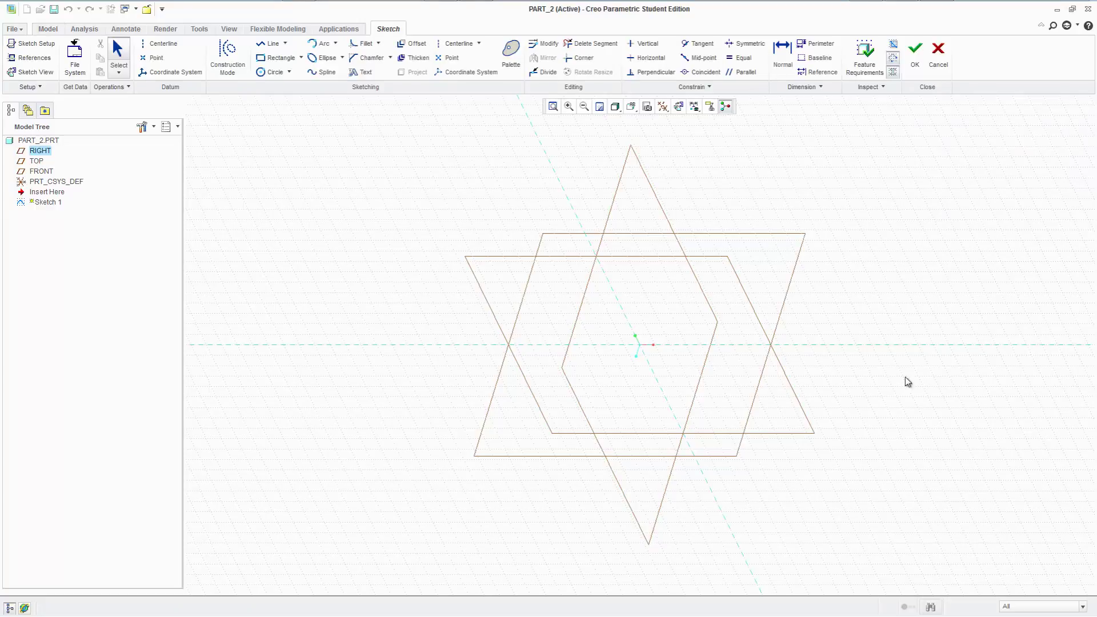
{"action": "left_click", "coordinate": [677, 106]}
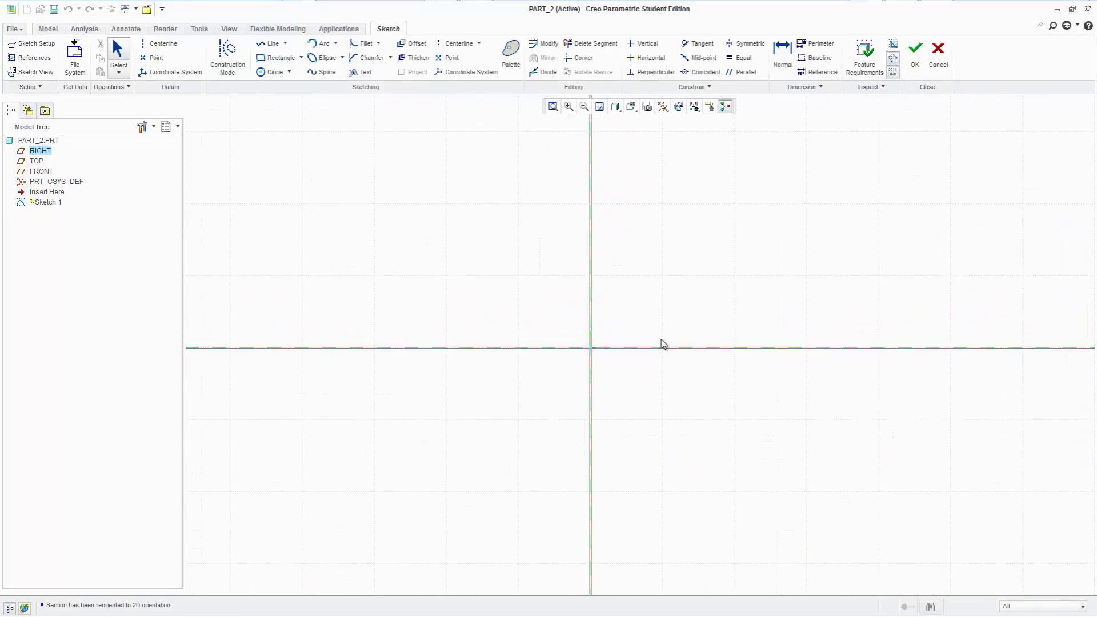
{"action": "scroll", "coordinate": [667, 354], "scroll_direction": "up", "scroll_amount": 3}
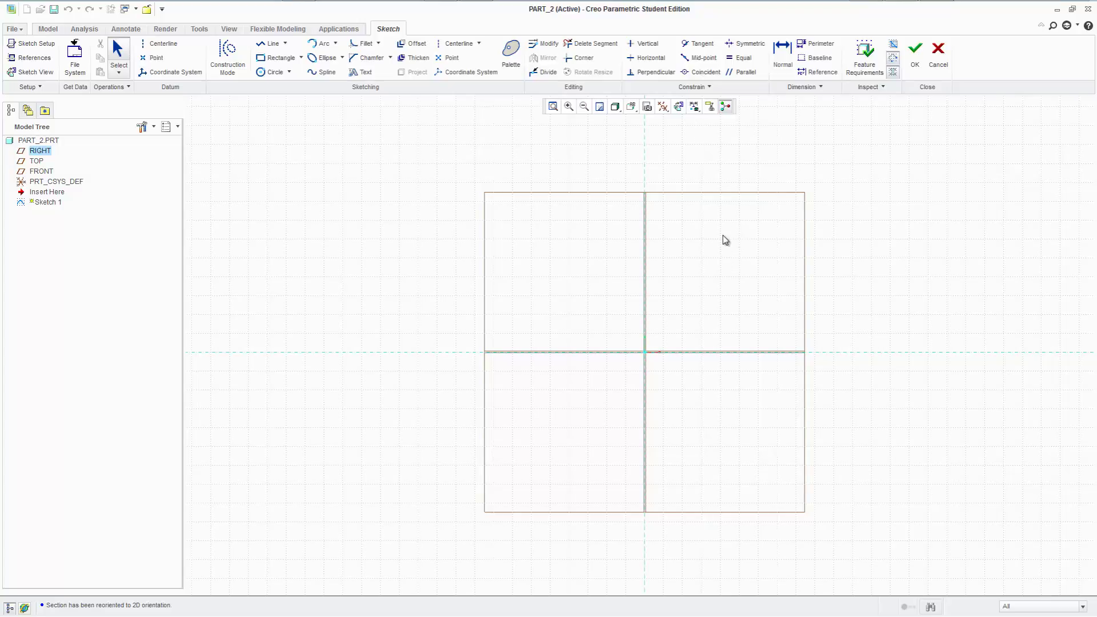
{"action": "left_click", "coordinate": [693, 108]}
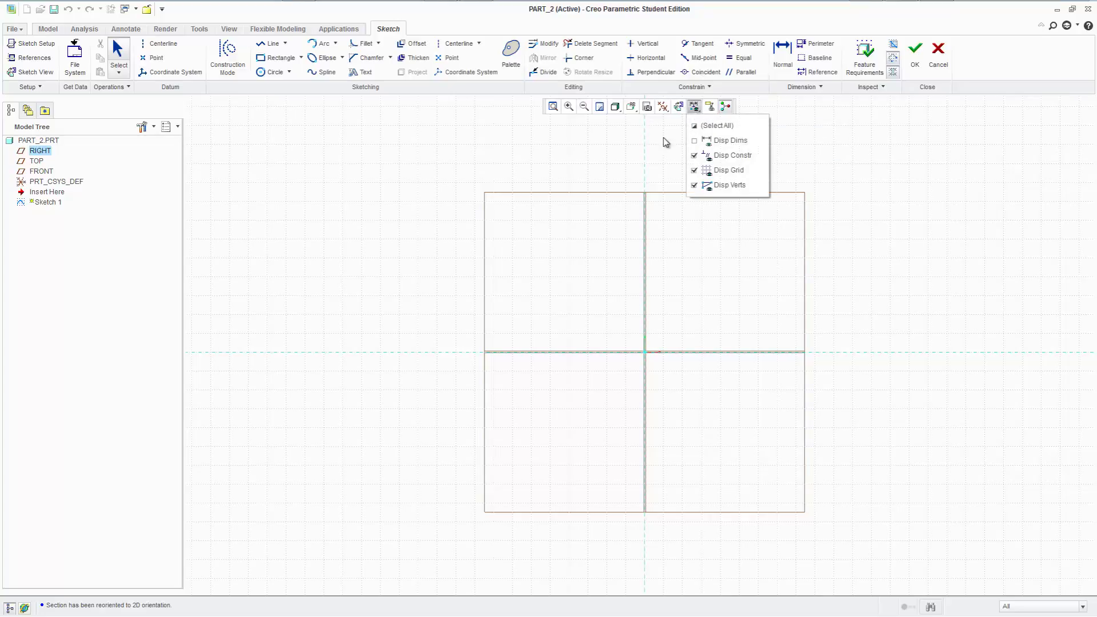
{"action": "left_click", "coordinate": [695, 108]}
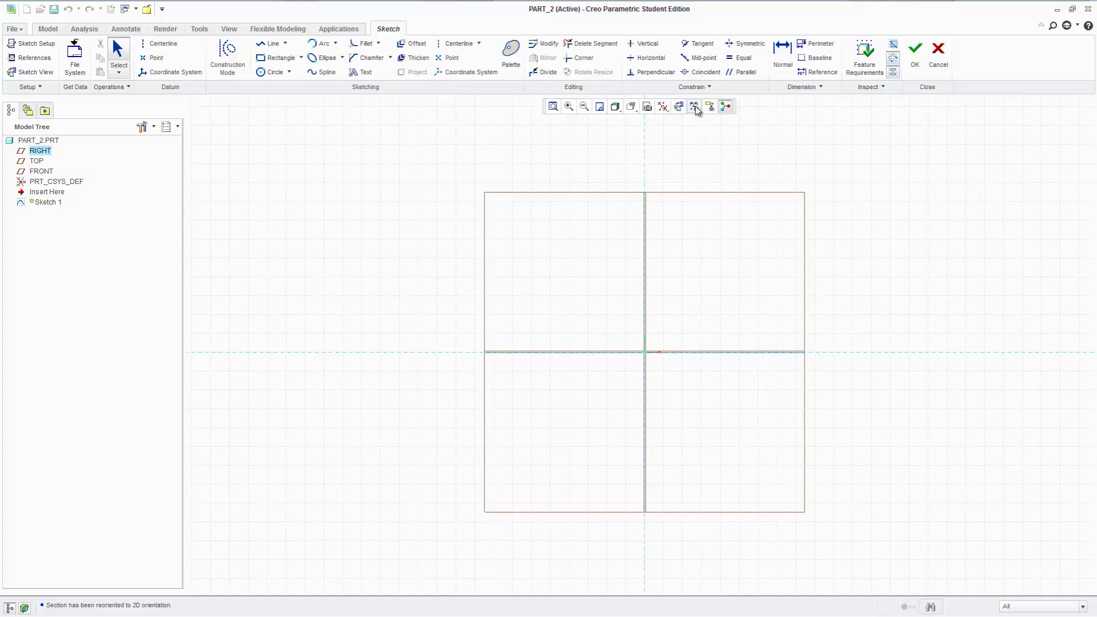
Turn on Disp Dims, toggle Disp Grid off and back on, then spin the view
{"action": "left_click", "coordinate": [695, 108]}
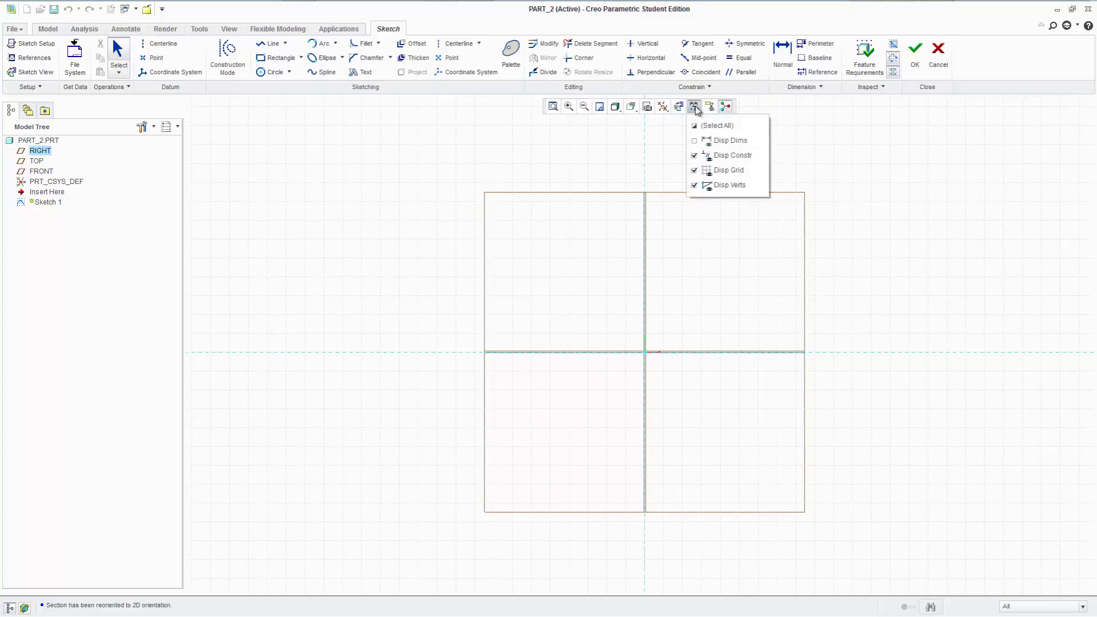
{"action": "left_click", "coordinate": [718, 141]}
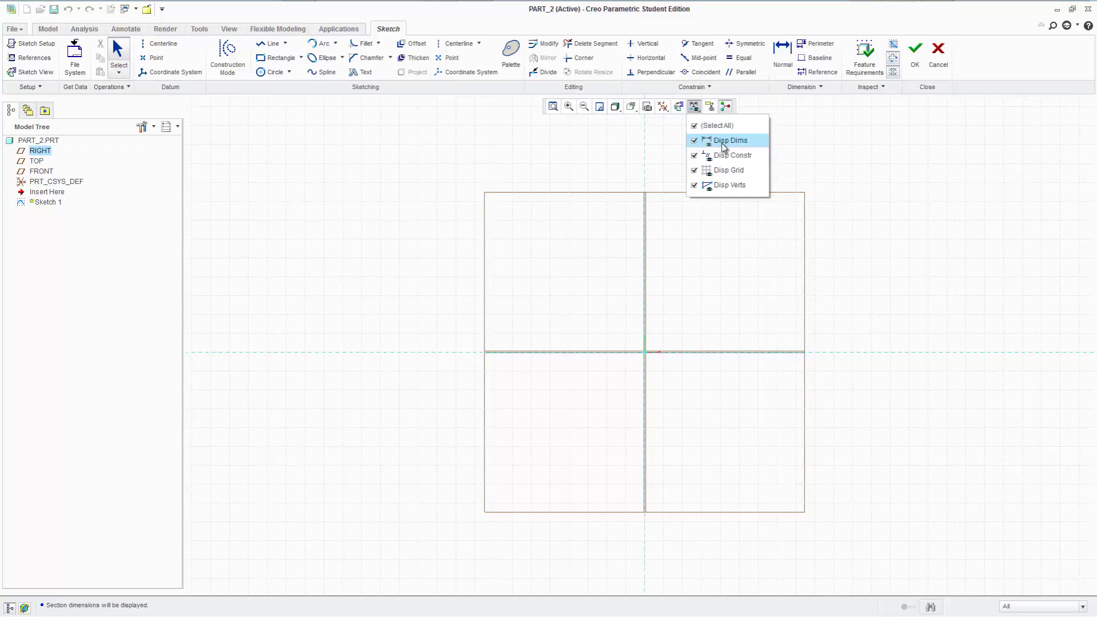
{"action": "left_click", "coordinate": [717, 170]}
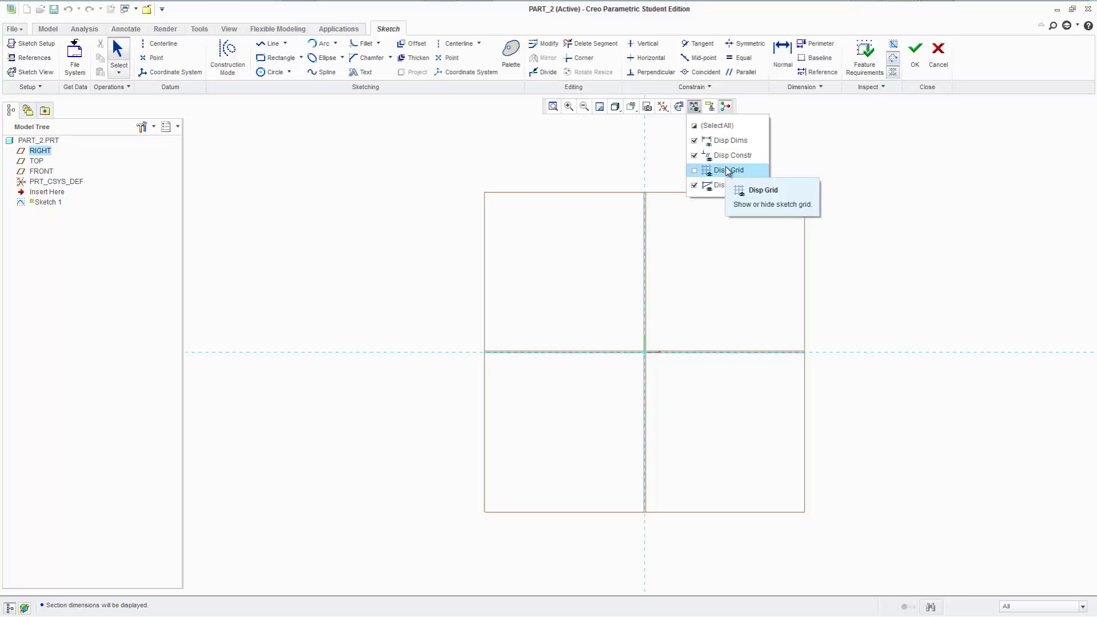
{"action": "left_click", "coordinate": [727, 170]}
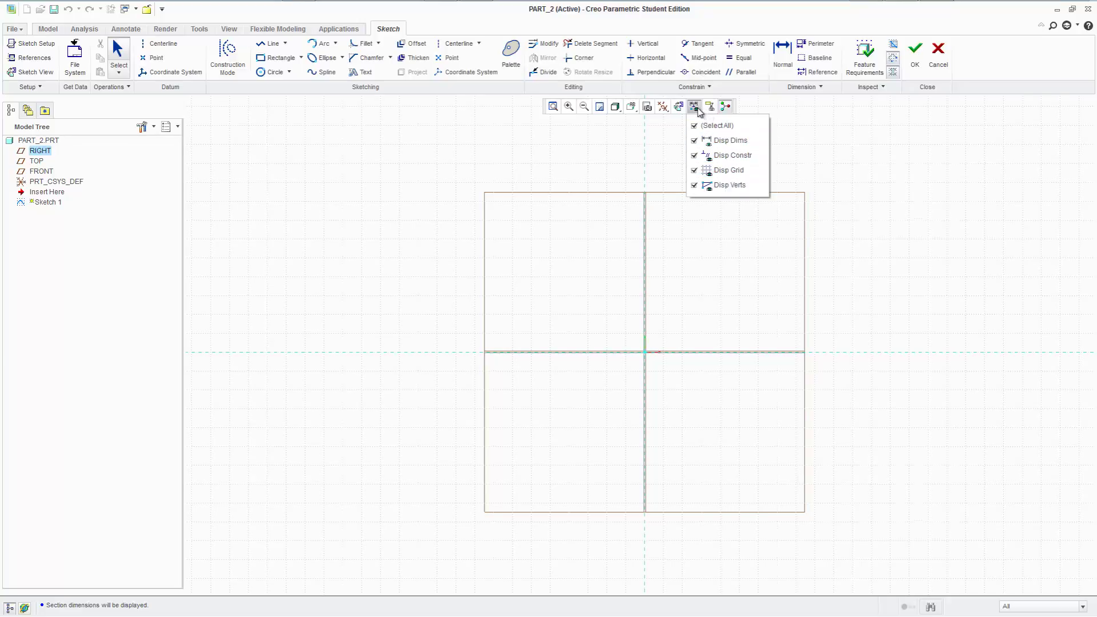
{"action": "mouse_move", "coordinate": [781, 188]}
{"action": "middle_mouse_down"}
{"action": "mouse_move", "coordinate": [762, 198]}
{"action": "mouse_move", "coordinate": [785, 190]}
{"action": "middle_mouse_up"}
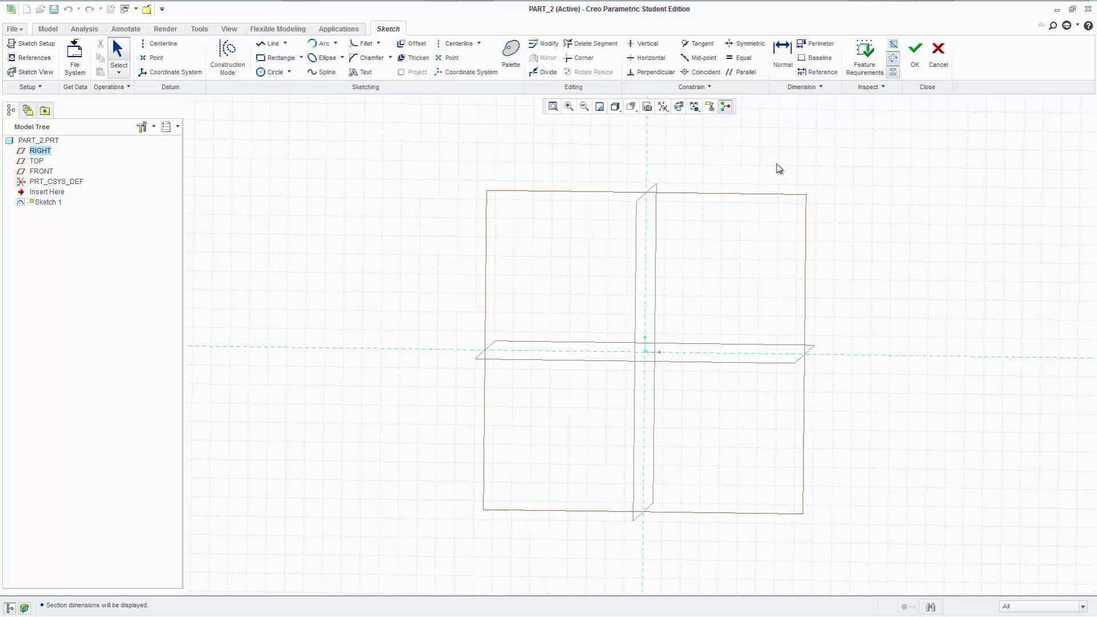
Tilt the sketch obliquely, then return to Sketch View and zoom in to fill the window
{"action": "middle_click_drag", "start_coordinate": [864, 177], "coordinate": [851, 237]}
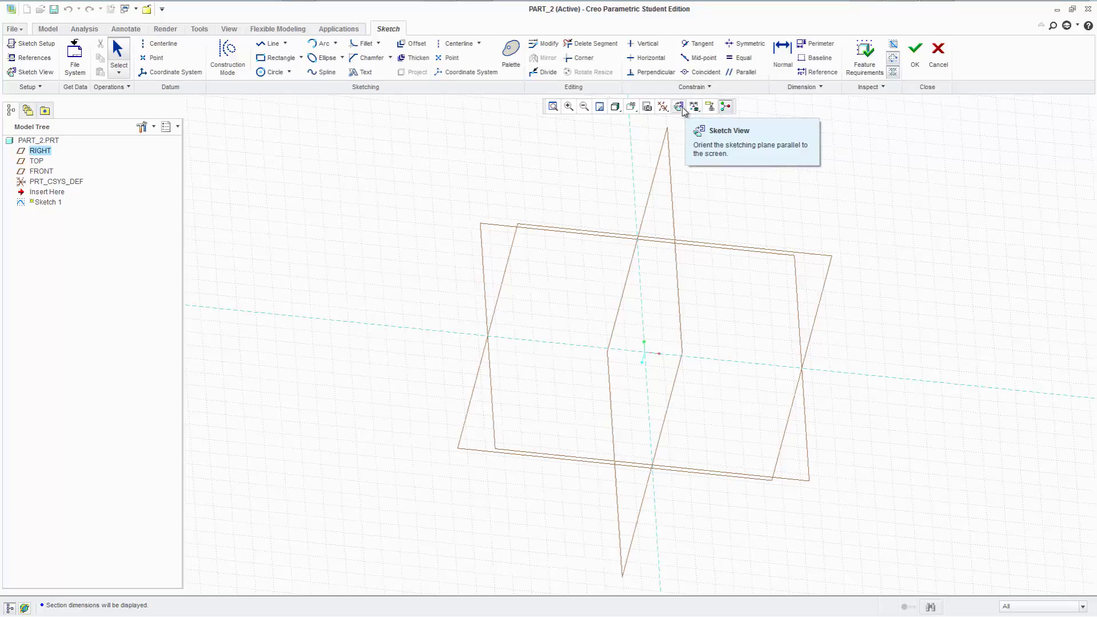
{"action": "left_click", "coordinate": [677, 110]}
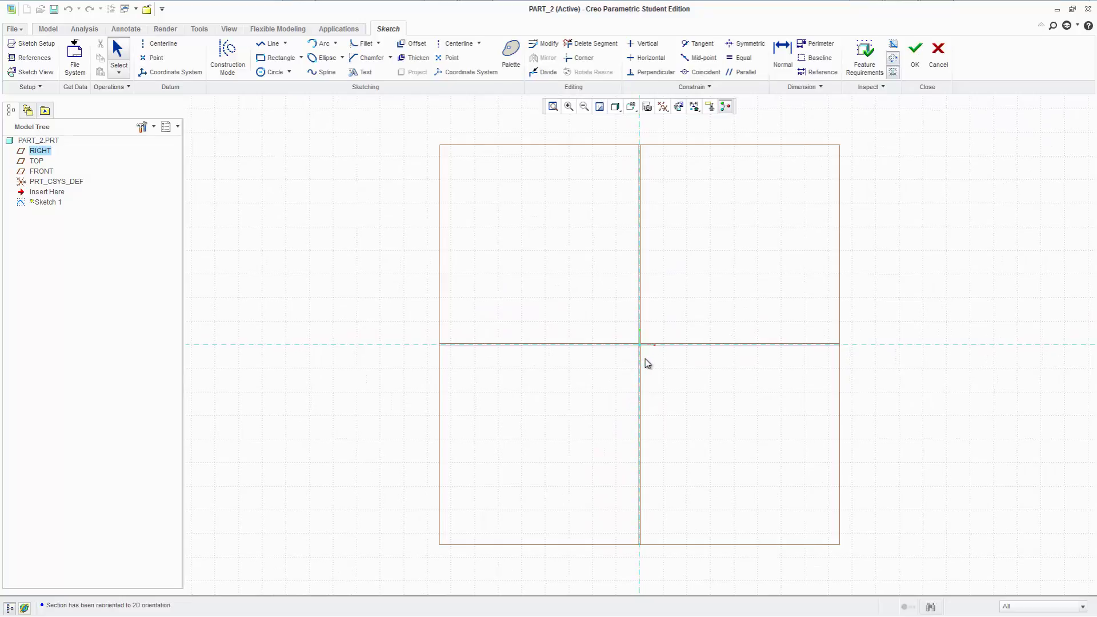
{"action": "scroll", "coordinate": [647, 363], "scroll_direction": "down", "scroll_amount": 2}
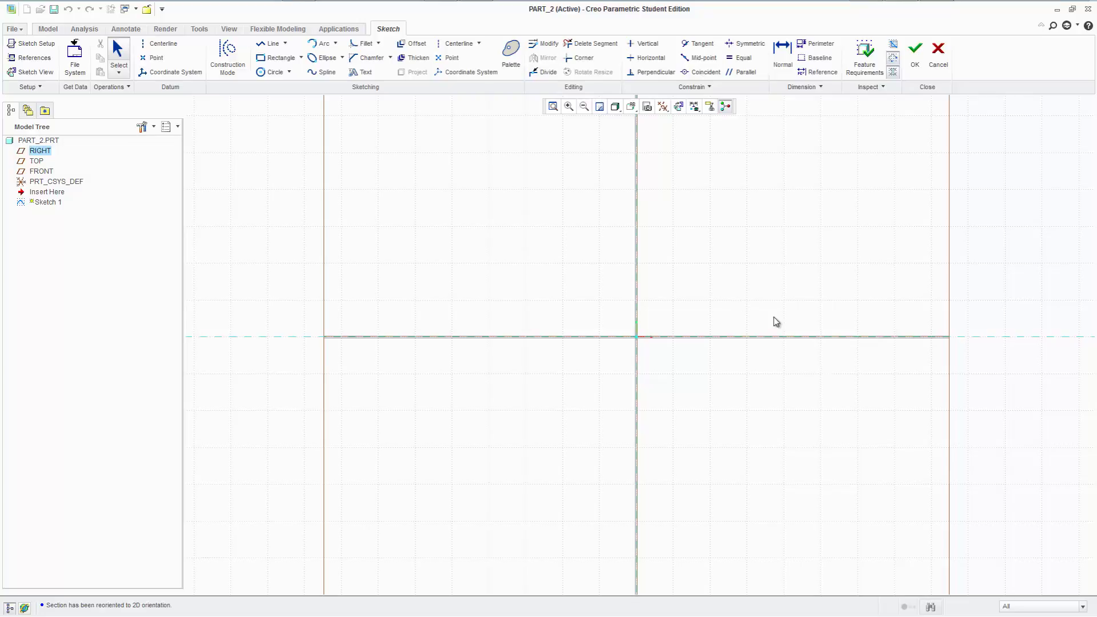
With the Line tool, draw a connected chain of practice segments starting at the origin
{"action": "left_click", "coordinate": [269, 59]}
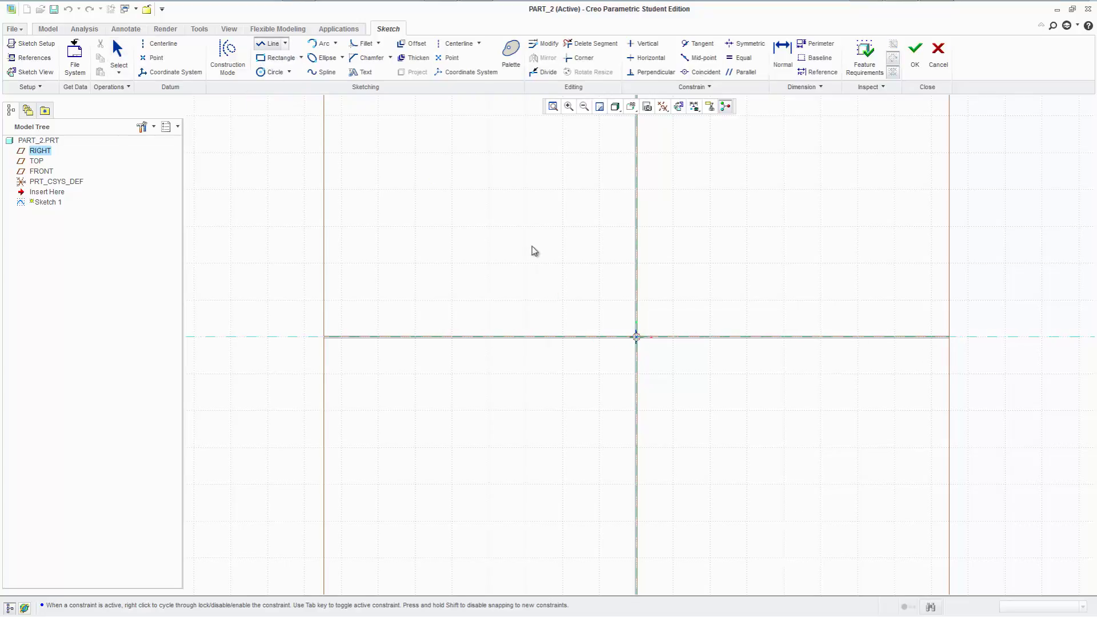
{"action": "left_click", "coordinate": [273, 44]}
{"action": "left_click", "coordinate": [636, 338]}
{"action": "left_click", "coordinate": [470, 191]}
{"action": "left_click", "coordinate": [751, 169]}
{"action": "left_click", "coordinate": [779, 348]}
{"action": "left_click", "coordinate": [508, 371]}
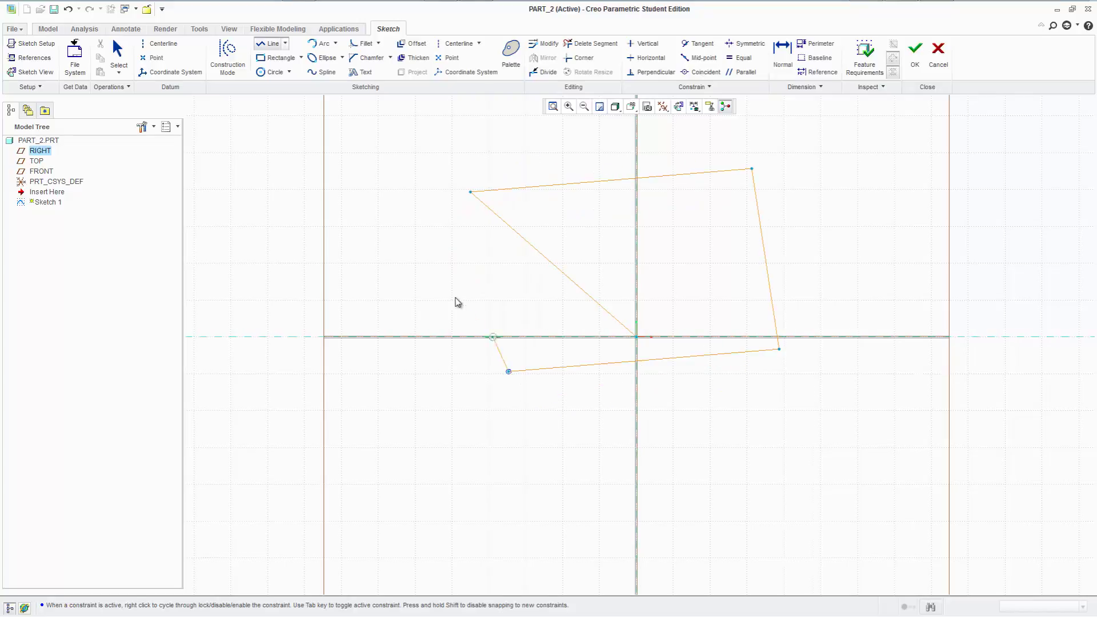
{"action": "left_click", "coordinate": [395, 210]}
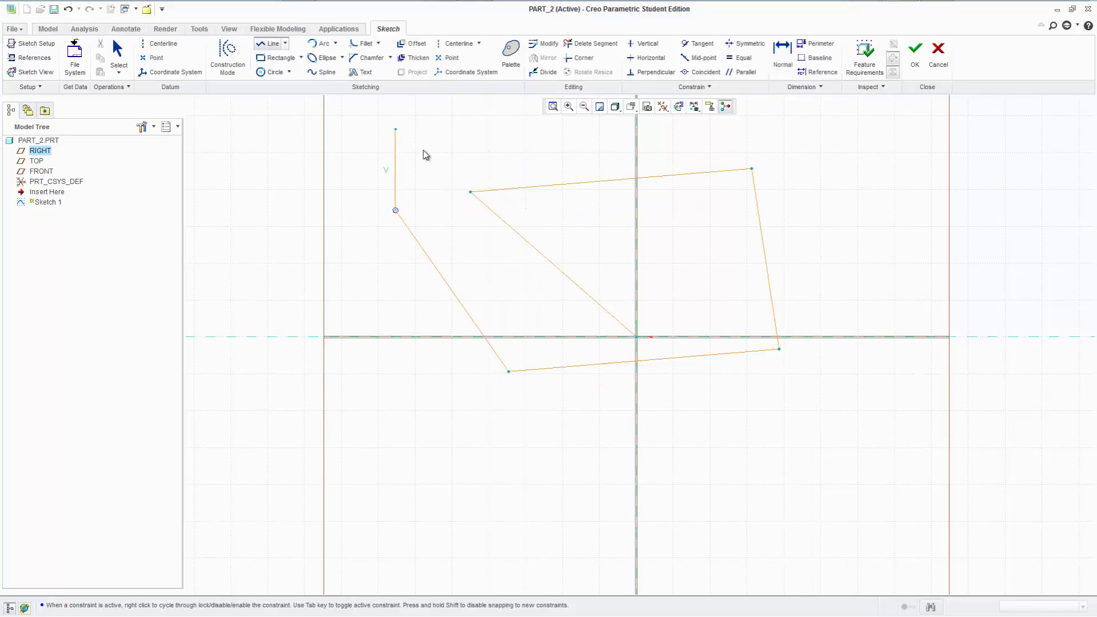
Continue the chain with a larger outer loop around the first lines
{"action": "left_click", "coordinate": [525, 138]}
{"action": "left_click", "coordinate": [914, 158]}
{"action": "left_click", "coordinate": [901, 399]}
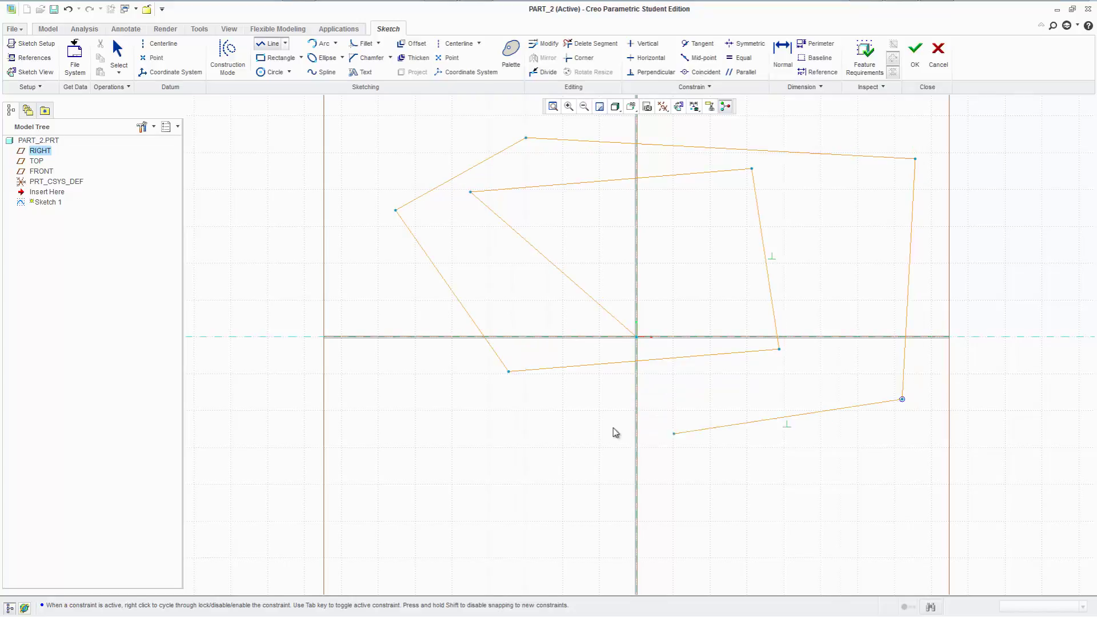
{"action": "left_click", "coordinate": [611, 423]}
{"action": "left_click", "coordinate": [427, 362]}
{"action": "left_click", "coordinate": [351, 195]}
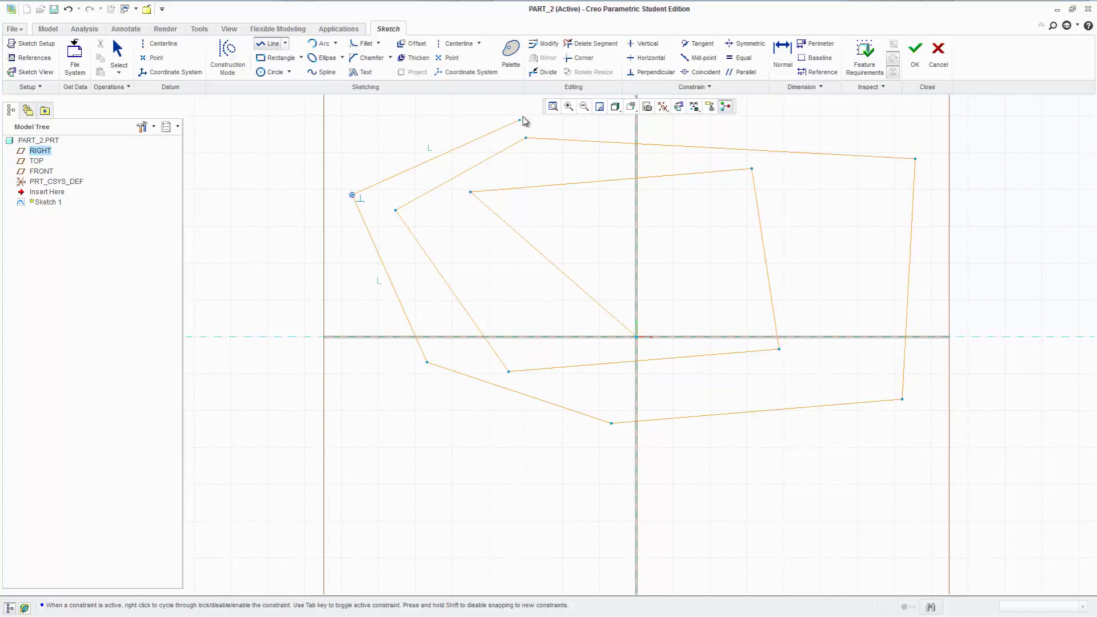
Add a final outer loop and short inner segment, end the Line tool, and select all lines
{"action": "left_click", "coordinate": [520, 101]}
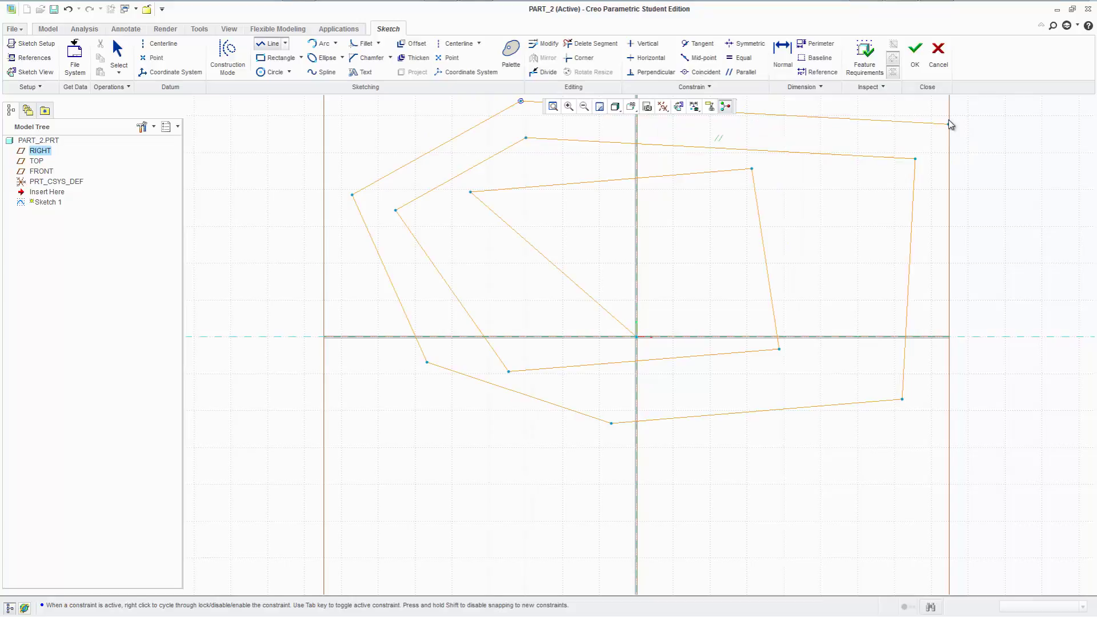
{"action": "left_click", "coordinate": [948, 124]}
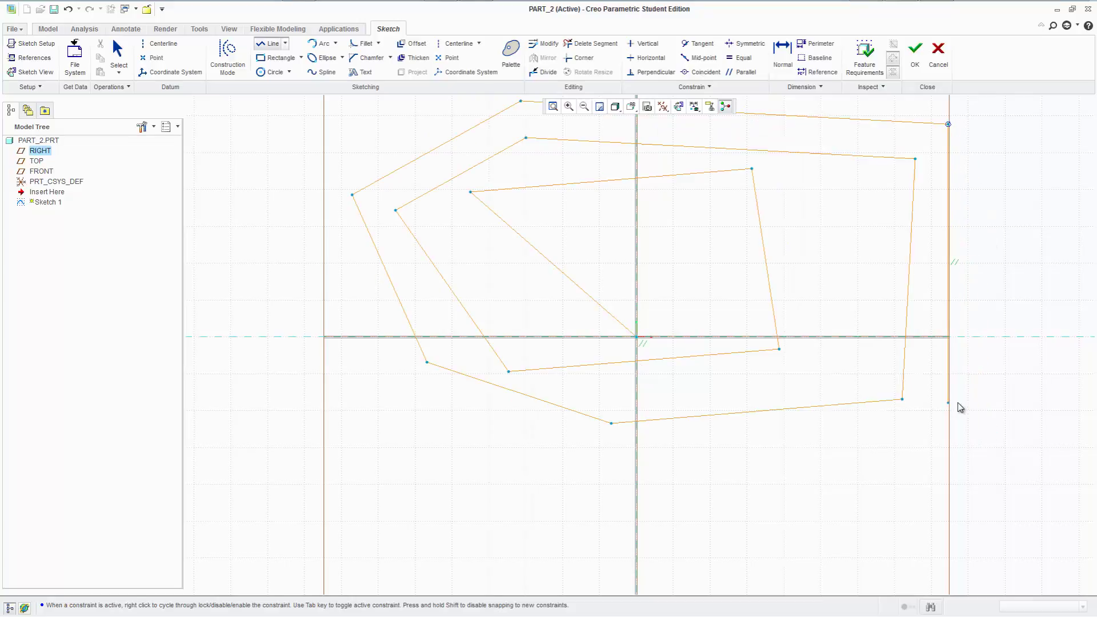
{"action": "left_click", "coordinate": [953, 455]}
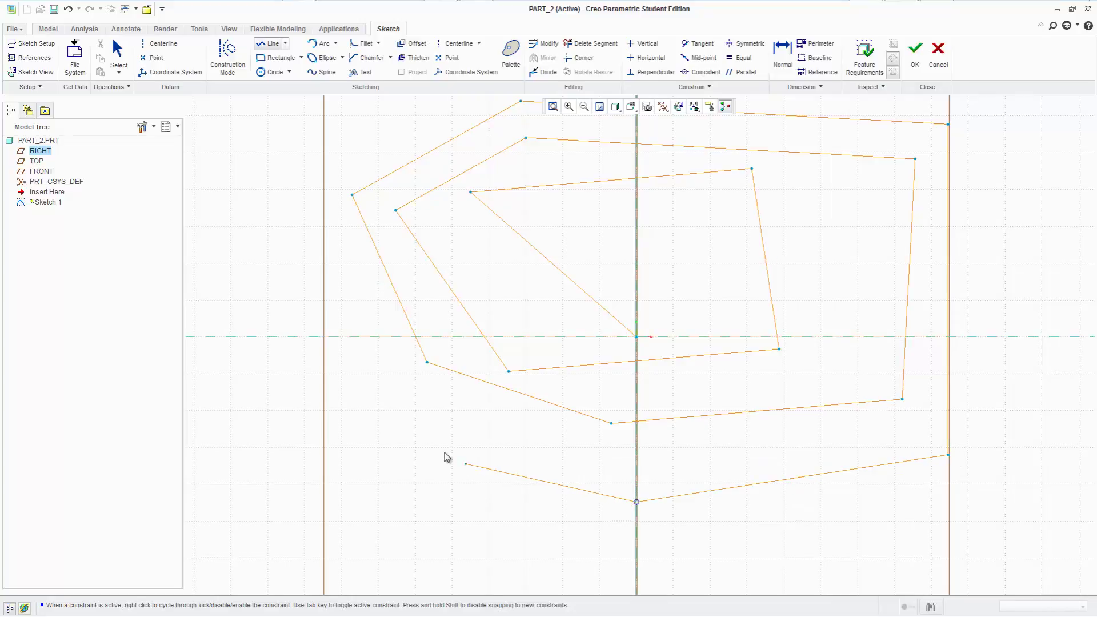
{"action": "left_click", "coordinate": [410, 396]}
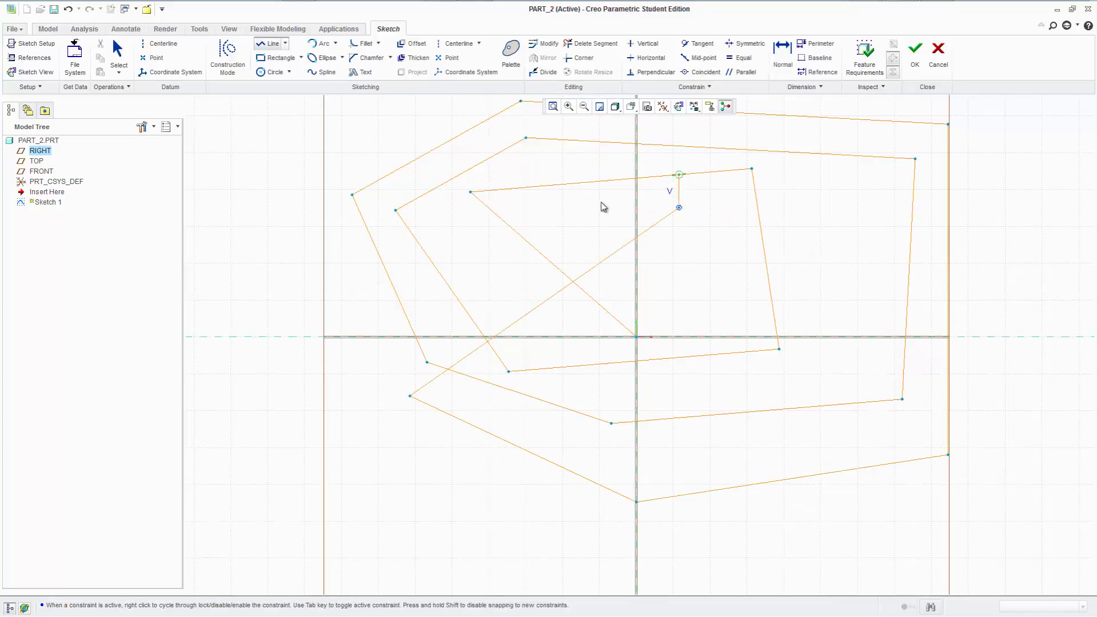
{"action": "left_click", "coordinate": [585, 207]}
{"action": "middle_click", "coordinate": [600, 286]}
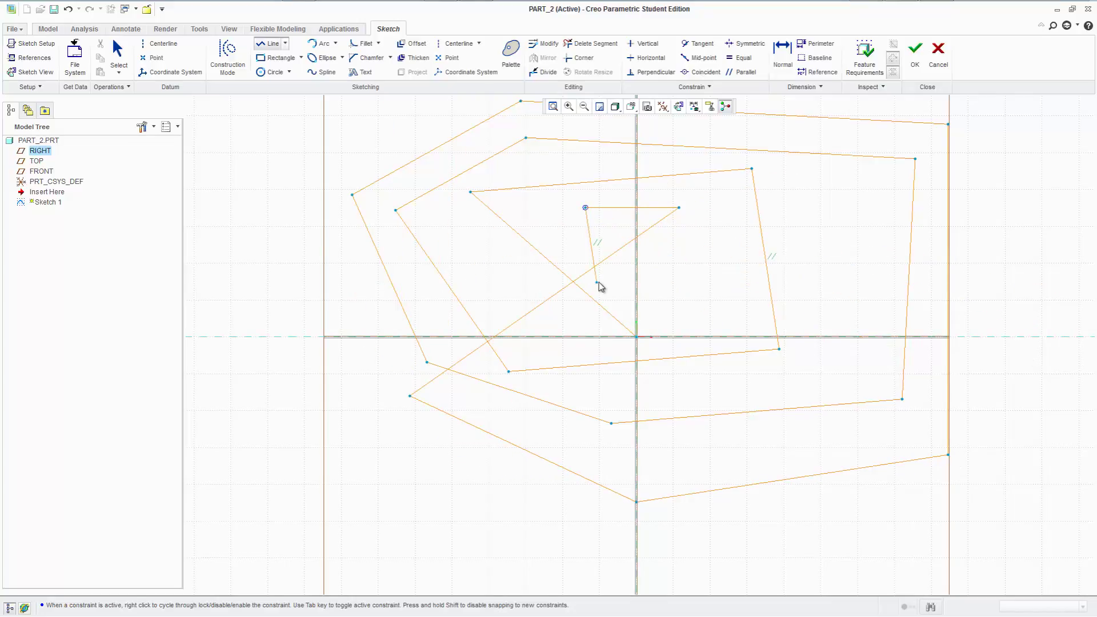
{"action": "key", "text": "ctrl+a"}
Delete the practice lines, then draw a trial rectangle and delete it
{"action": "key", "text": "Delete"}
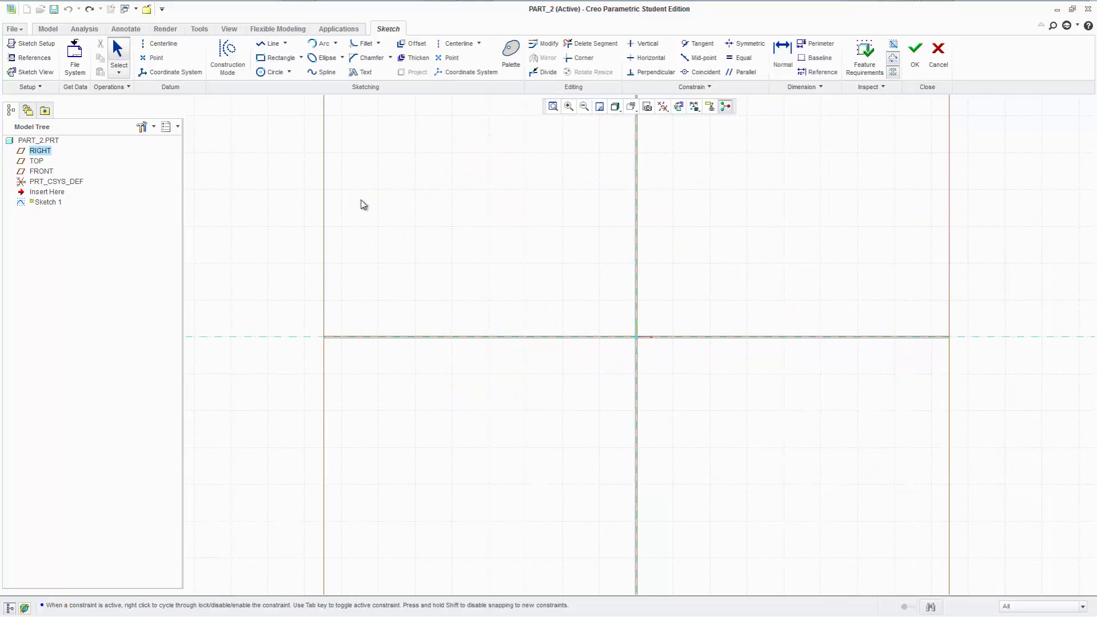
{"action": "left_click", "coordinate": [275, 58]}
{"action": "left_click", "coordinate": [368, 337]}
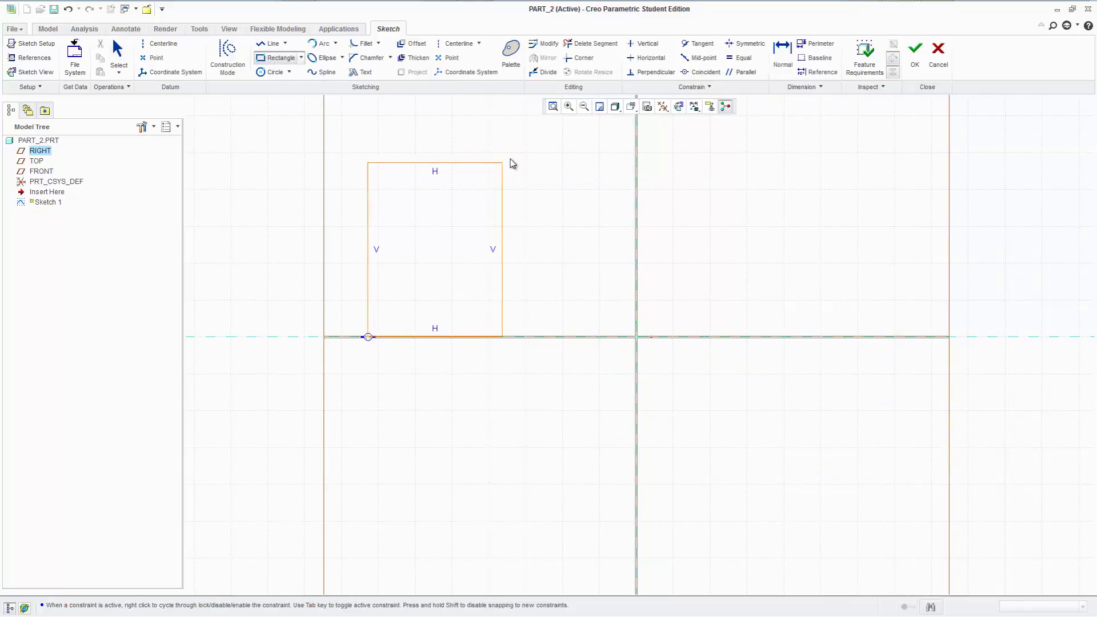
{"action": "left_click", "coordinate": [510, 159]}
{"action": "middle_click", "coordinate": [574, 264]}
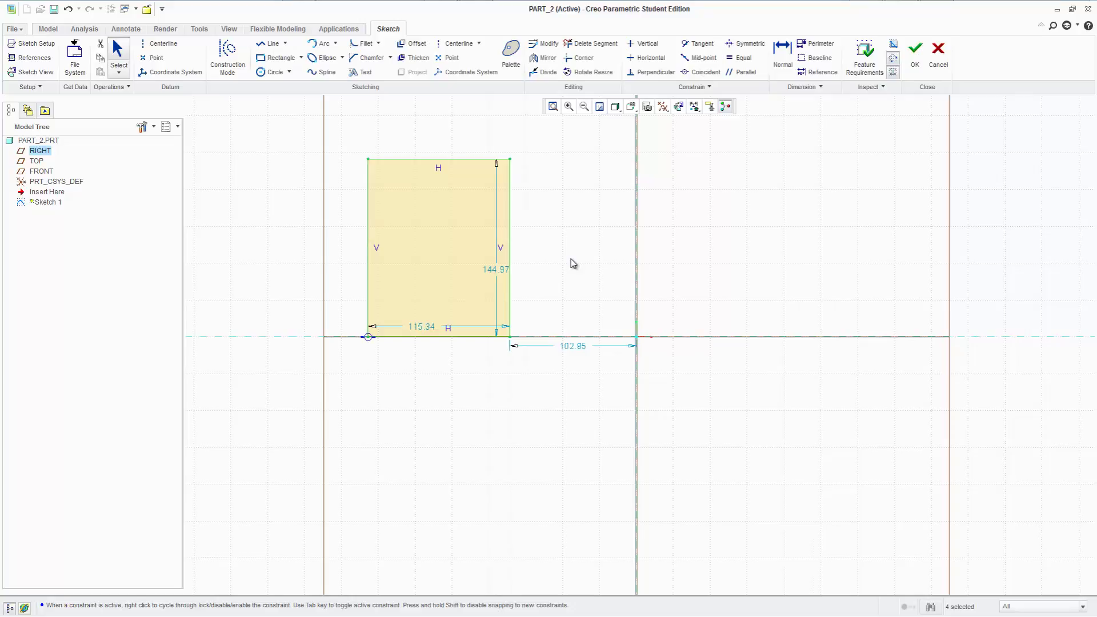
{"action": "key", "text": "ctrl+a"}
{"action": "key", "text": "Delete"}
Draw a 139.98 by 118.46 corner rectangle standing on the horizontal reference
{"action": "left_click", "coordinate": [273, 59]}
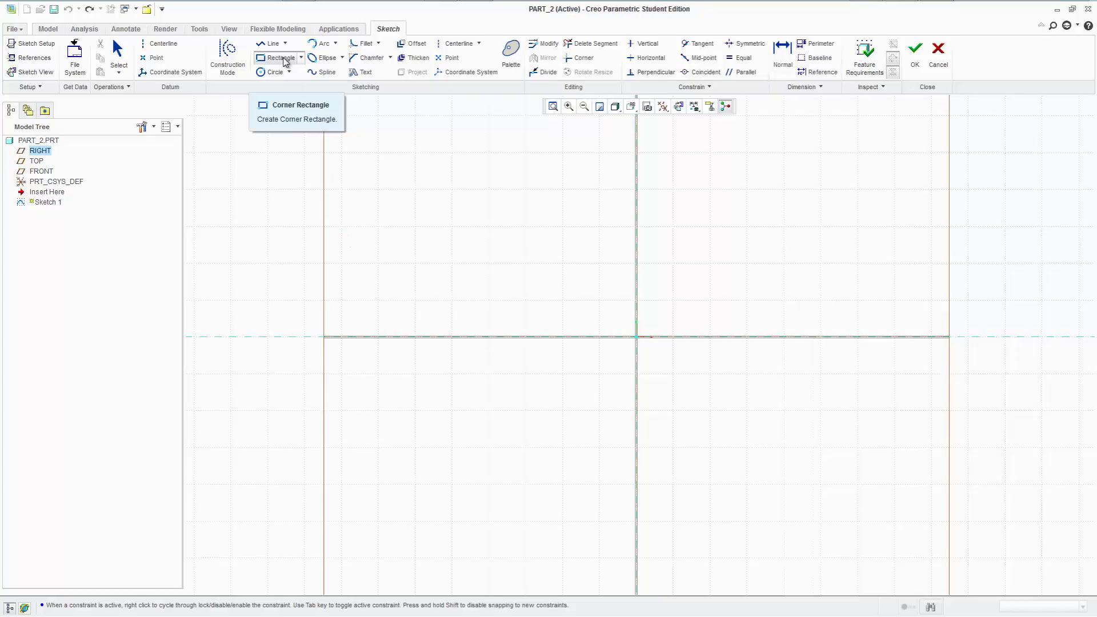
{"action": "left_click", "coordinate": [284, 59]}
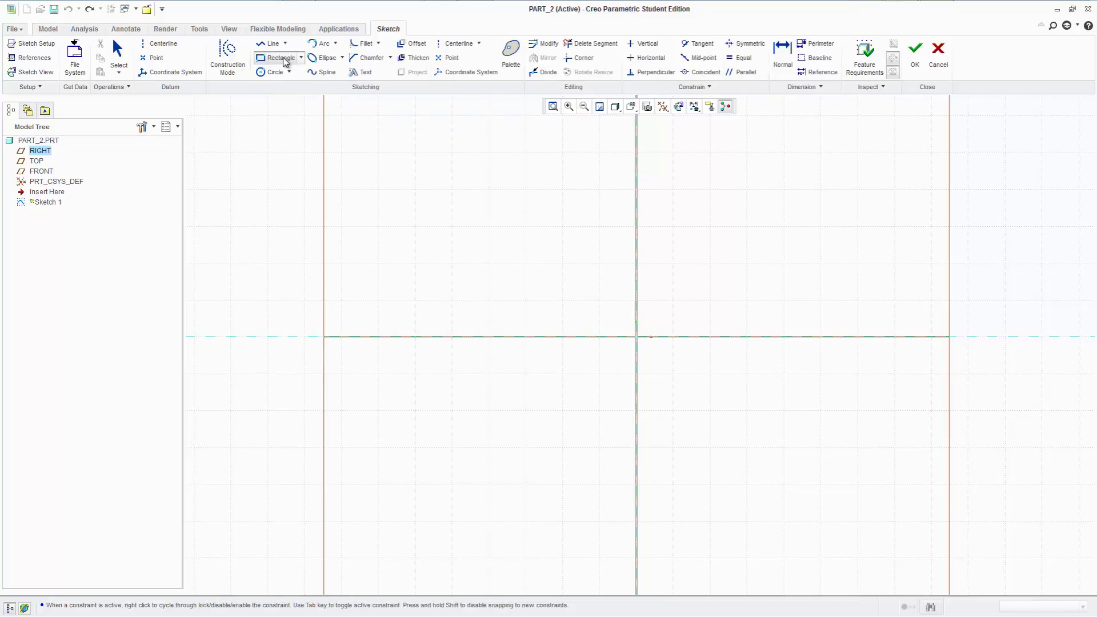
{"action": "left_click", "coordinate": [275, 73]}
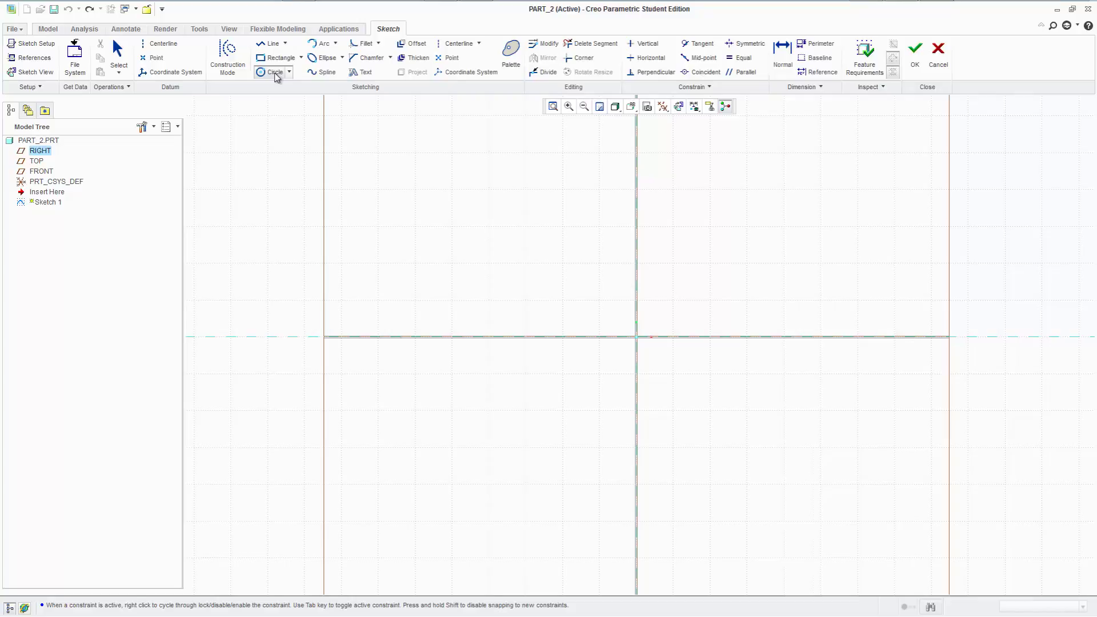
{"action": "left_click", "coordinate": [322, 43]}
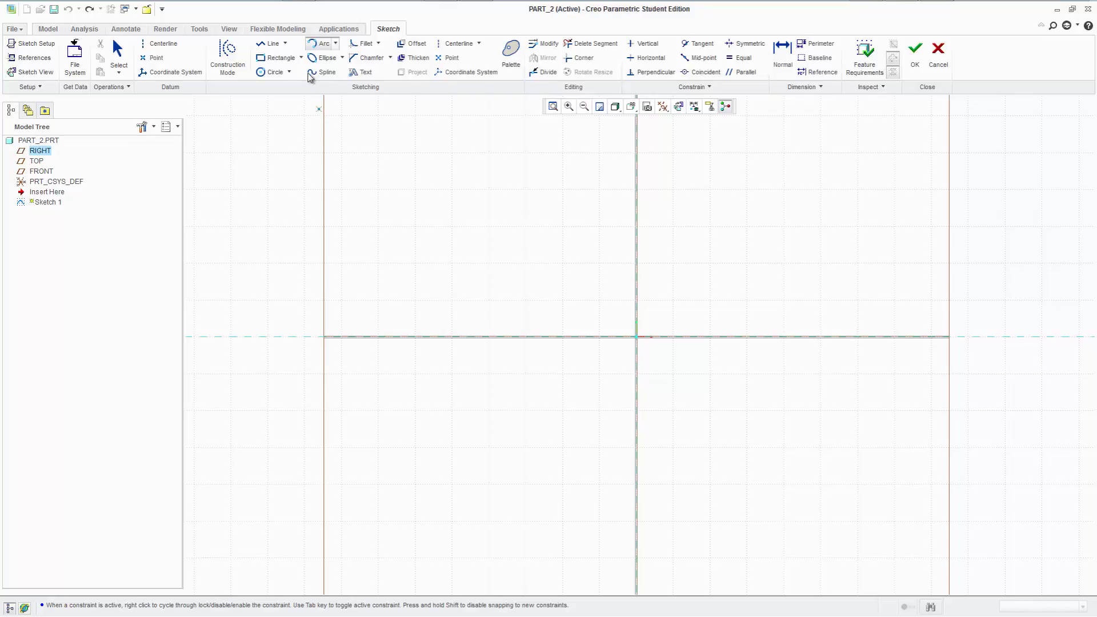
{"action": "left_click", "coordinate": [277, 57]}
{"action": "left_click", "coordinate": [402, 337]}
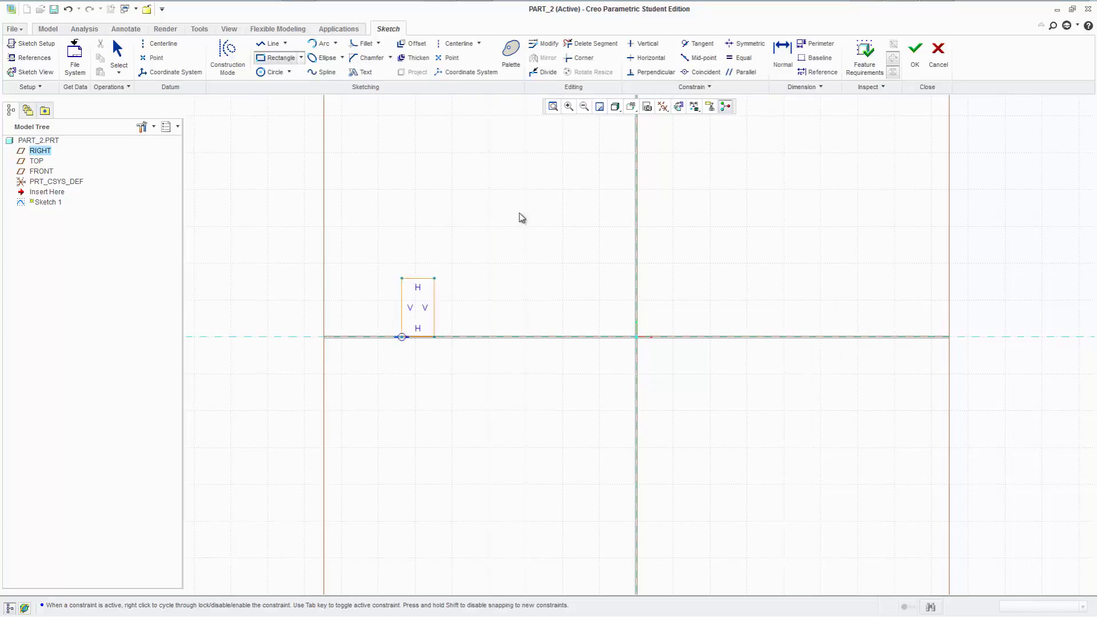
{"action": "left_click", "coordinate": [573, 192]}
{"action": "middle_click", "coordinate": [610, 343]}
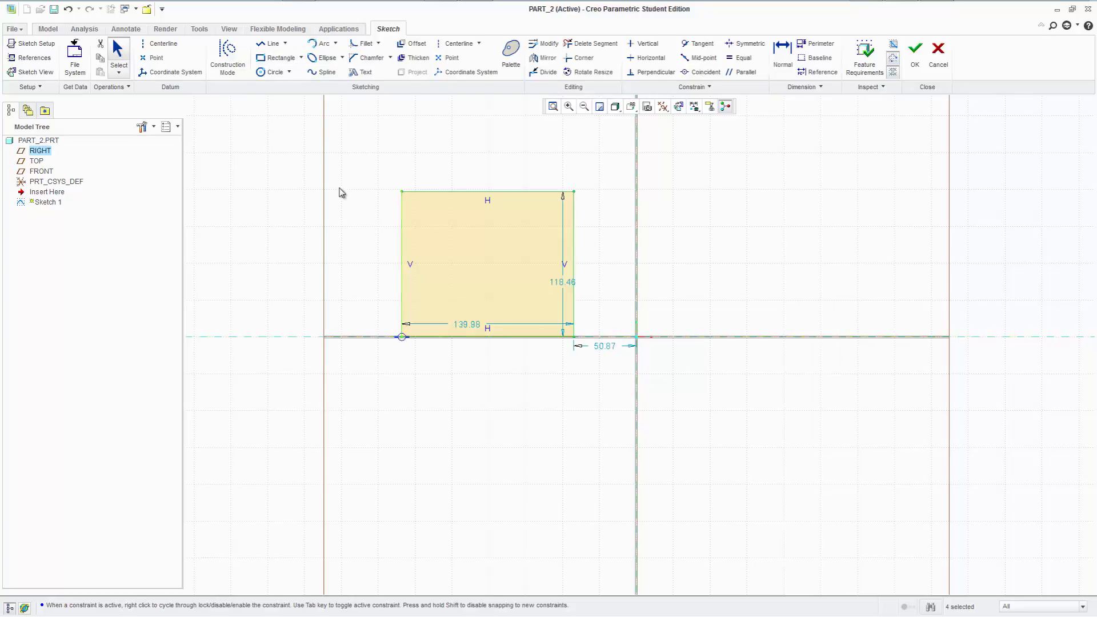
Add an 81.04 circle centred on the rectangle's top-left corner, answering No to quitting
{"action": "key", "text": "c"}
{"action": "left_click", "coordinate": [401, 191]}
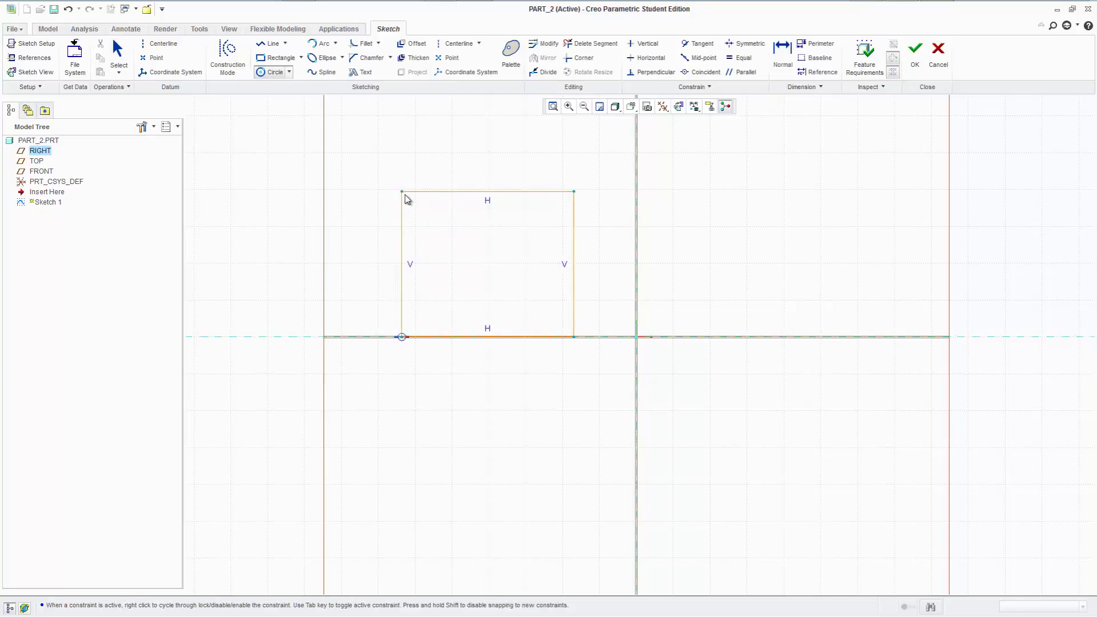
{"action": "left_click", "coordinate": [398, 144]}
{"action": "middle_click", "coordinate": [447, 220]}
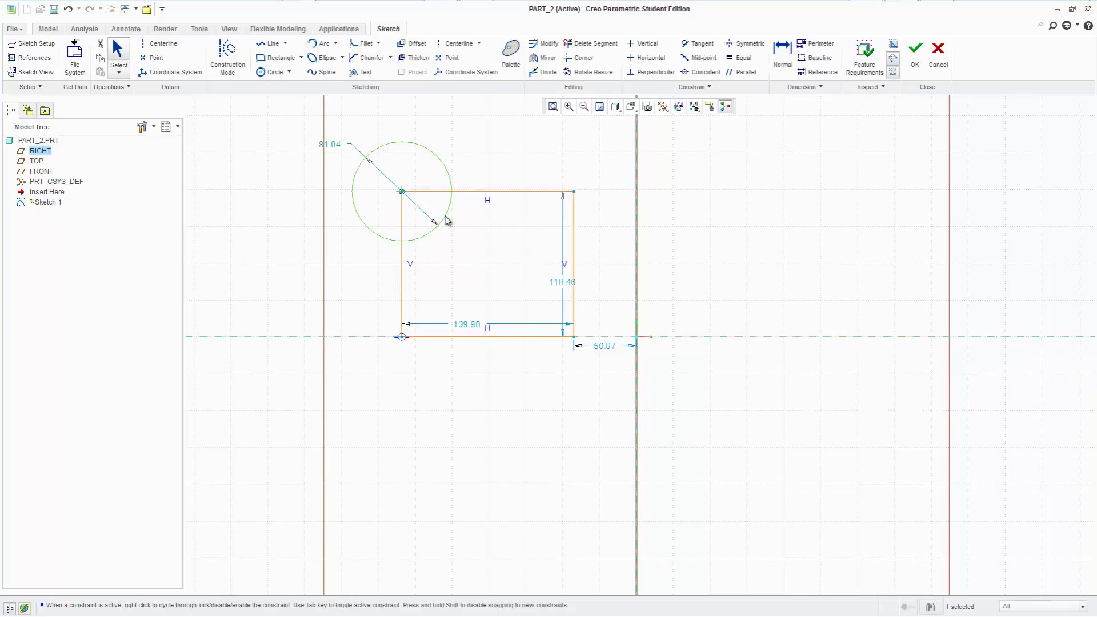
{"action": "middle_click", "coordinate": [610, 126]}
{"action": "left_click", "coordinate": [585, 326]}
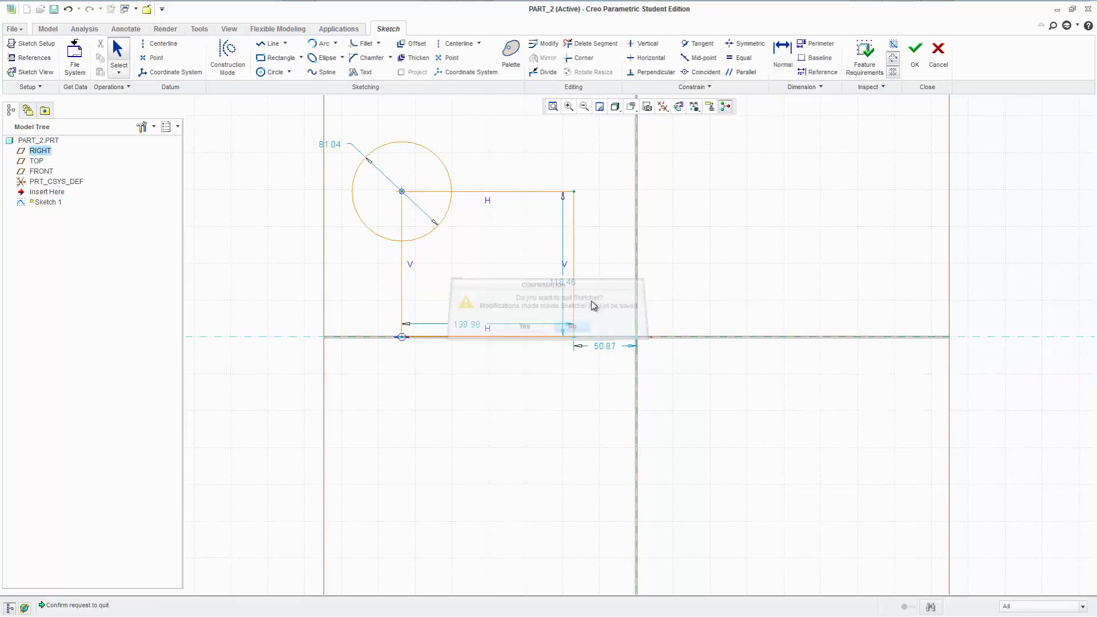
Start a 3-point arc from the rectangle's top-right corner down the right edge, then cancel it
{"action": "left_click", "coordinate": [321, 45]}
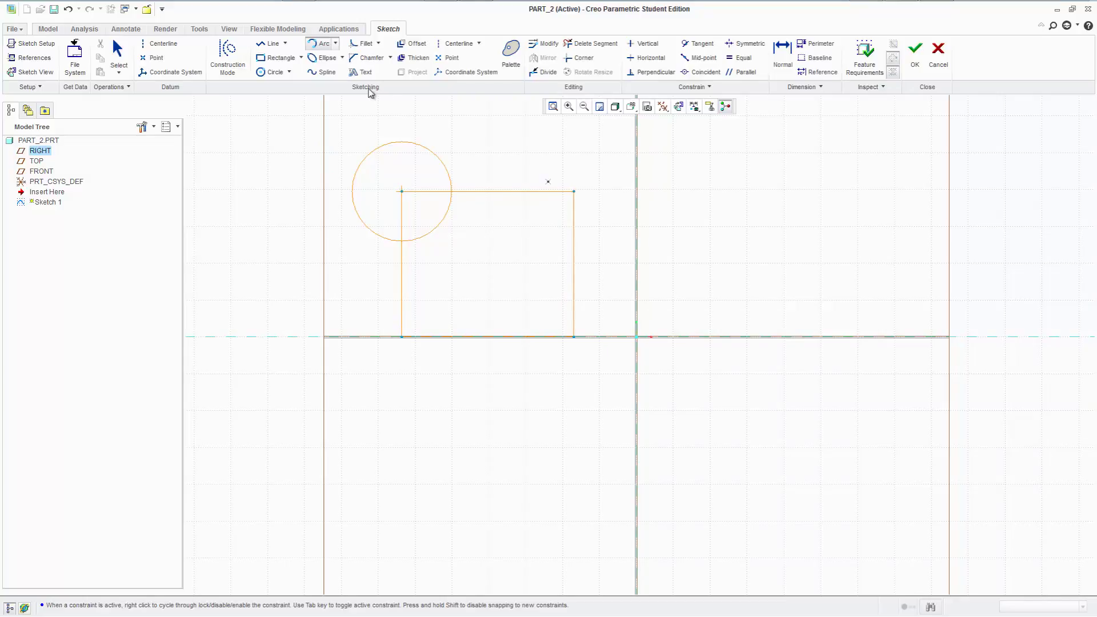
{"action": "left_click", "coordinate": [574, 191]}
{"action": "left_click", "coordinate": [573, 250]}
{"action": "middle_click", "coordinate": [663, 232]}
{"action": "left_click", "coordinate": [336, 44]}
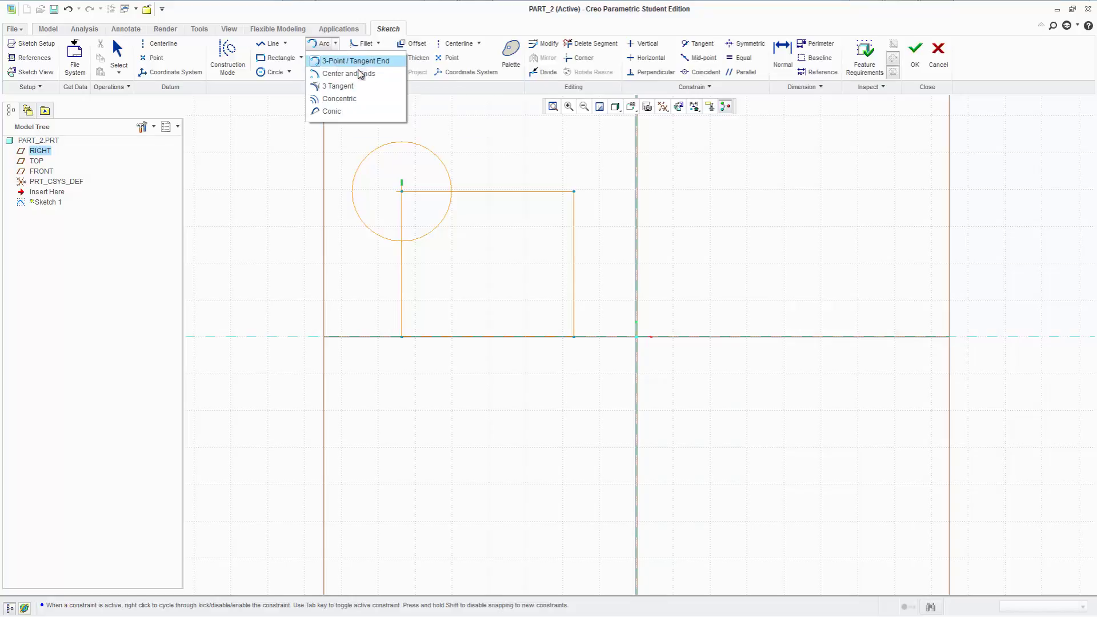
Try centre-and-ends arcs at the right edge and to the right, discarding each
{"action": "left_click", "coordinate": [360, 73]}
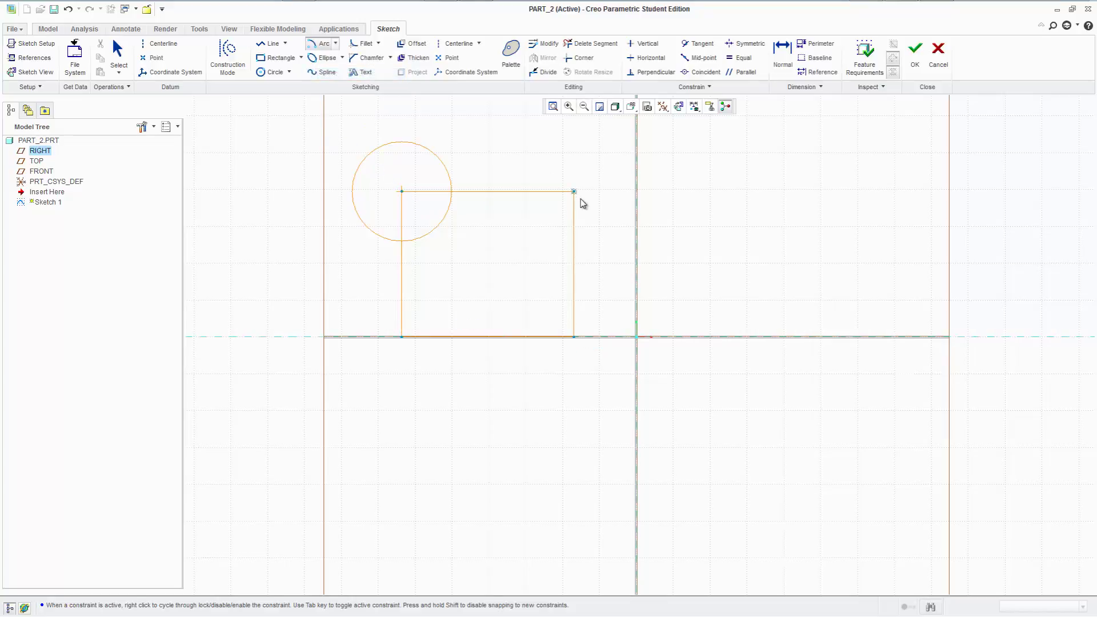
{"action": "left_click", "coordinate": [573, 264]}
{"action": "middle_click", "coordinate": [586, 237]}
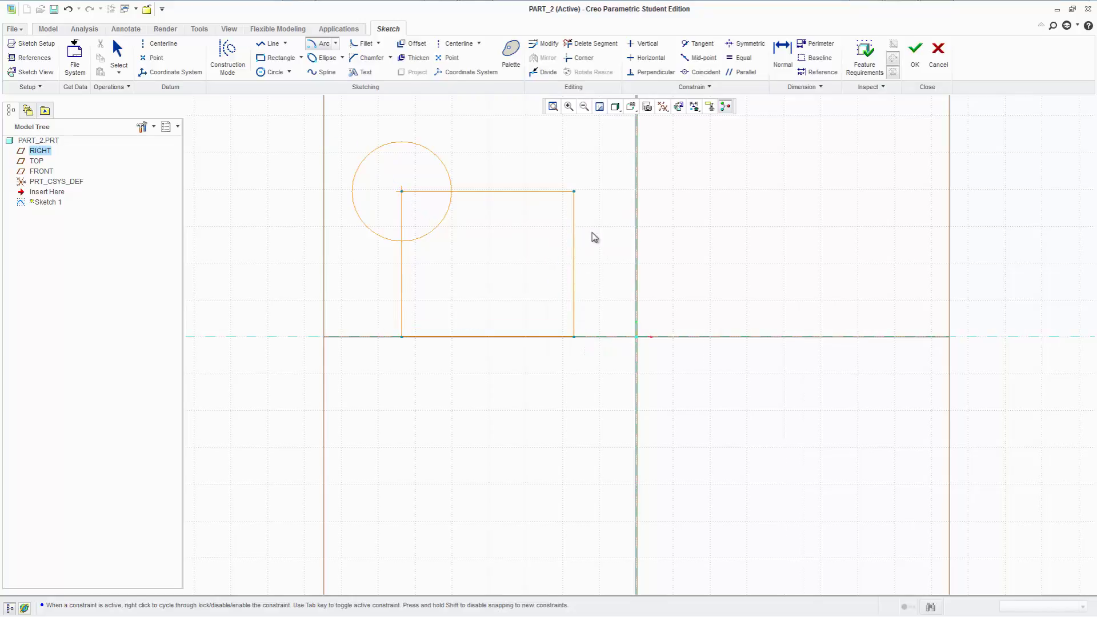
{"action": "left_click", "coordinate": [727, 219]}
{"action": "left_click", "coordinate": [720, 164]}
{"action": "left_click", "coordinate": [683, 253]}
{"action": "middle_click", "coordinate": [659, 203]}
Preview a 3-point arc from the top-right to bottom-right corner, then discard it
{"action": "left_click", "coordinate": [335, 44]}
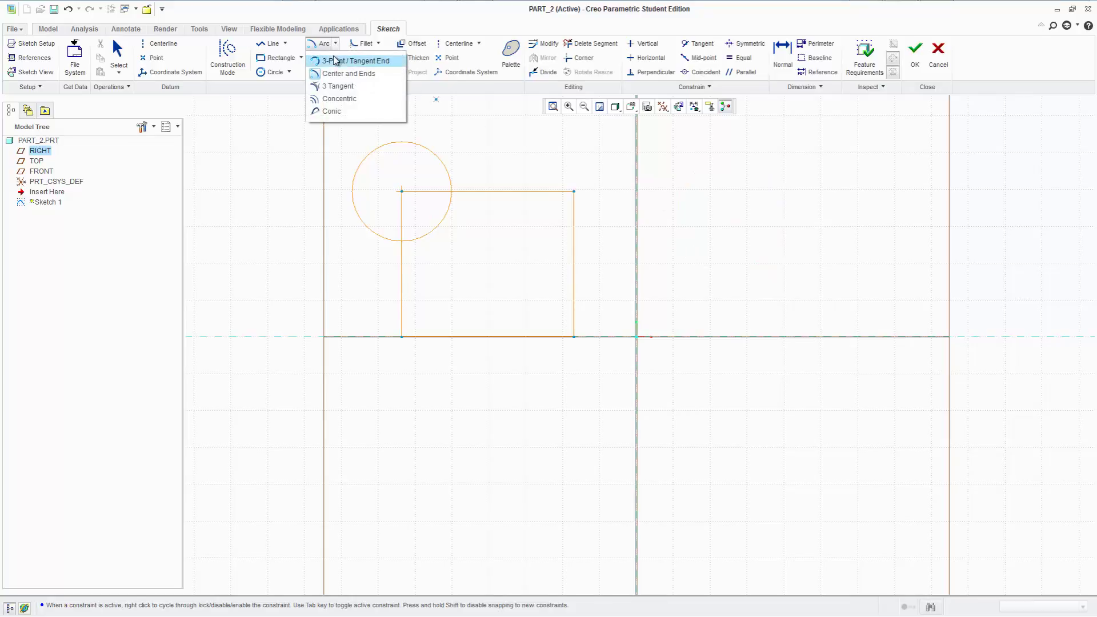
{"action": "left_click", "coordinate": [336, 60]}
{"action": "left_click", "coordinate": [575, 191]}
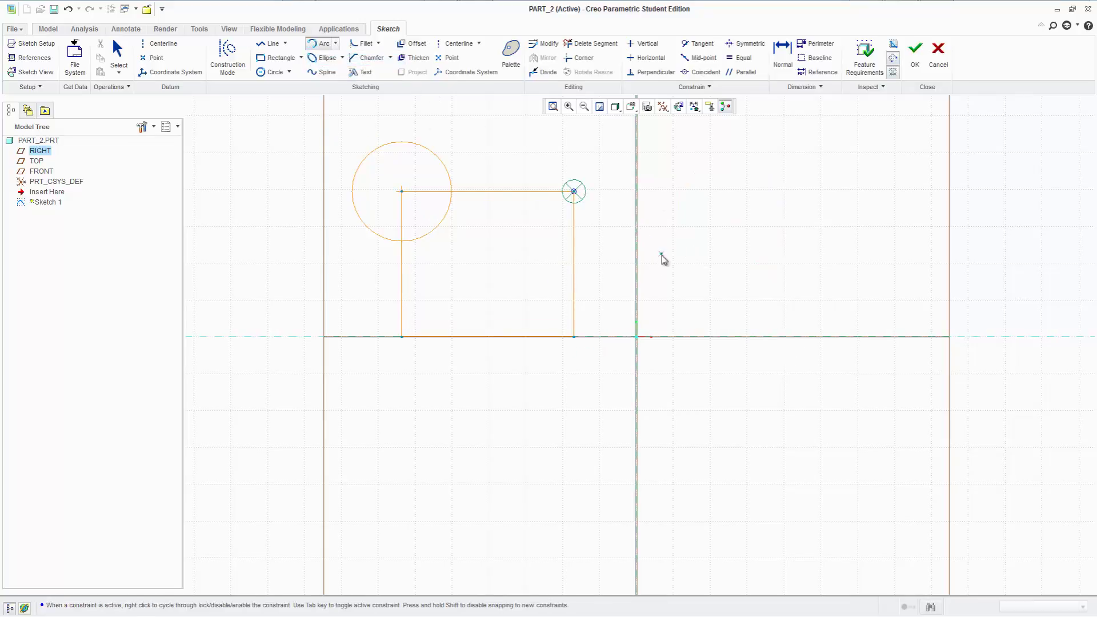
{"action": "left_click", "coordinate": [575, 337]}
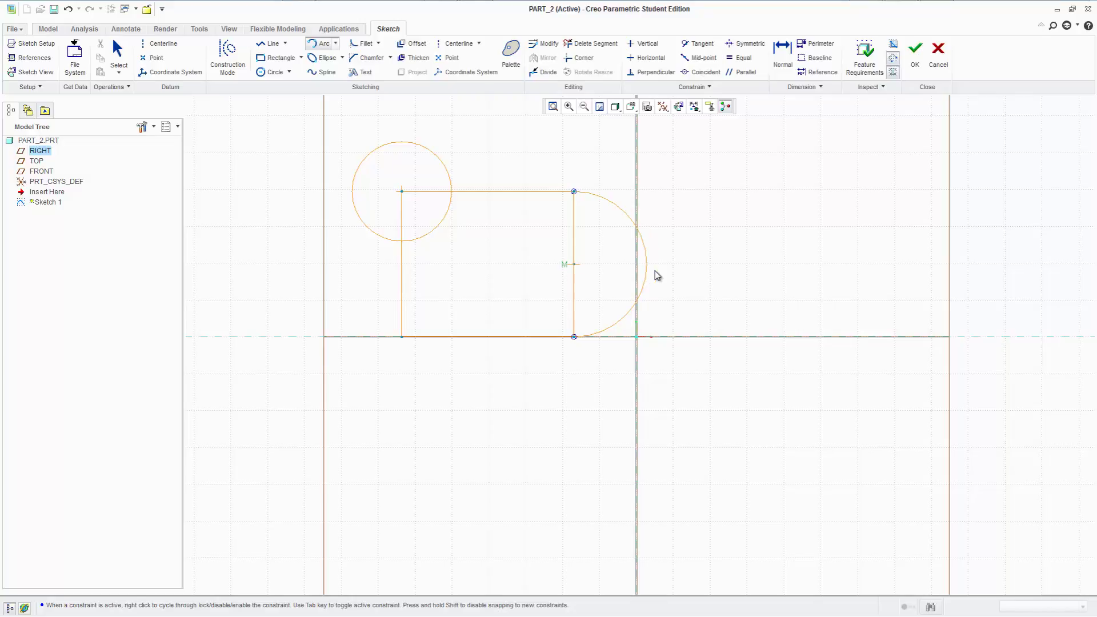
{"action": "middle_click", "coordinate": [651, 270]}
Review the arc types again, then bring up the ellipse creation methods
{"action": "left_click", "coordinate": [337, 44]}
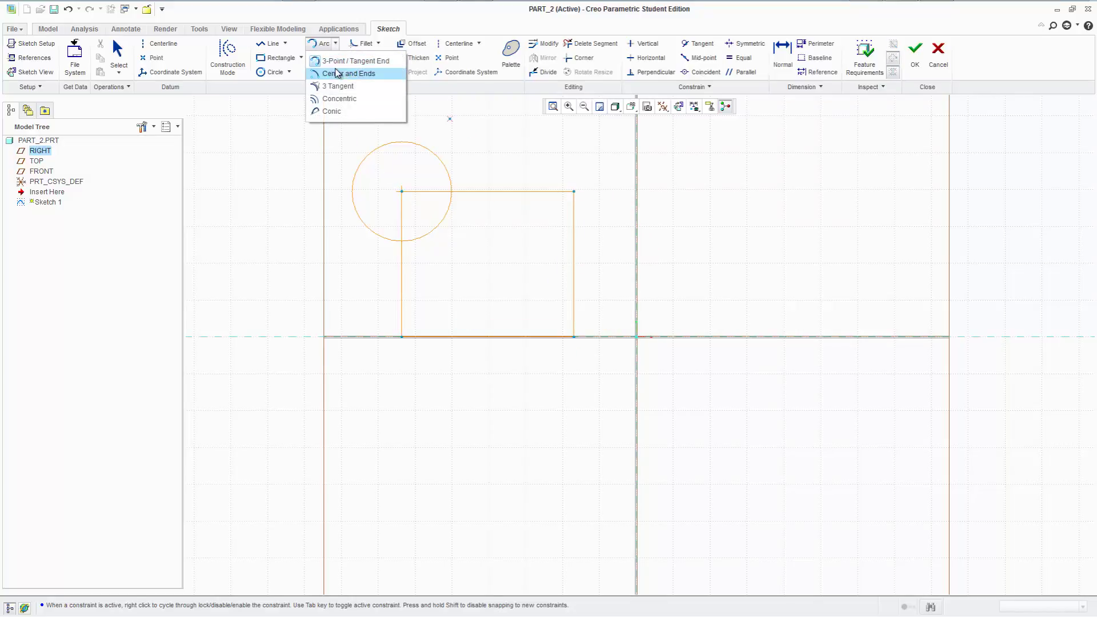
{"action": "left_click", "coordinate": [337, 73]}
{"action": "left_click", "coordinate": [335, 44]}
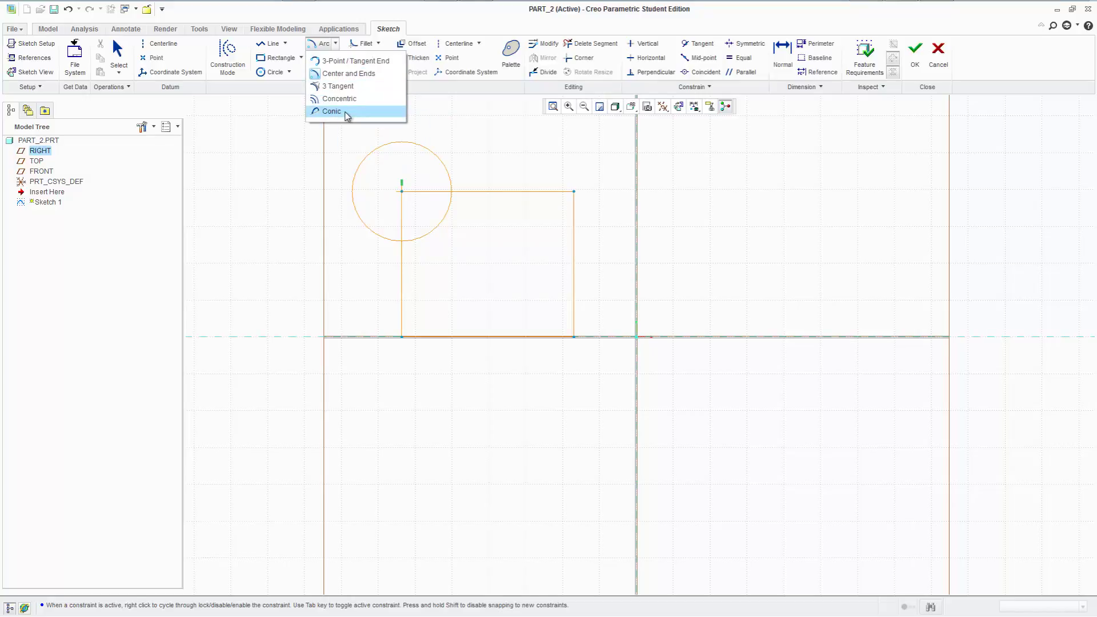
{"action": "left_click", "coordinate": [336, 43]}
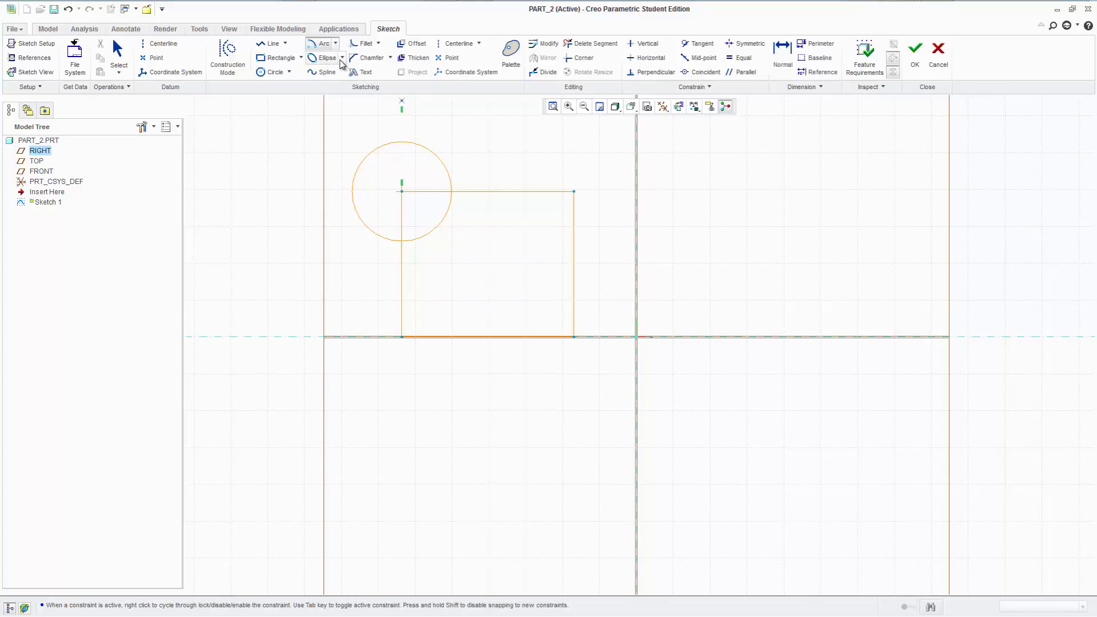
{"action": "left_click", "coordinate": [341, 58]}
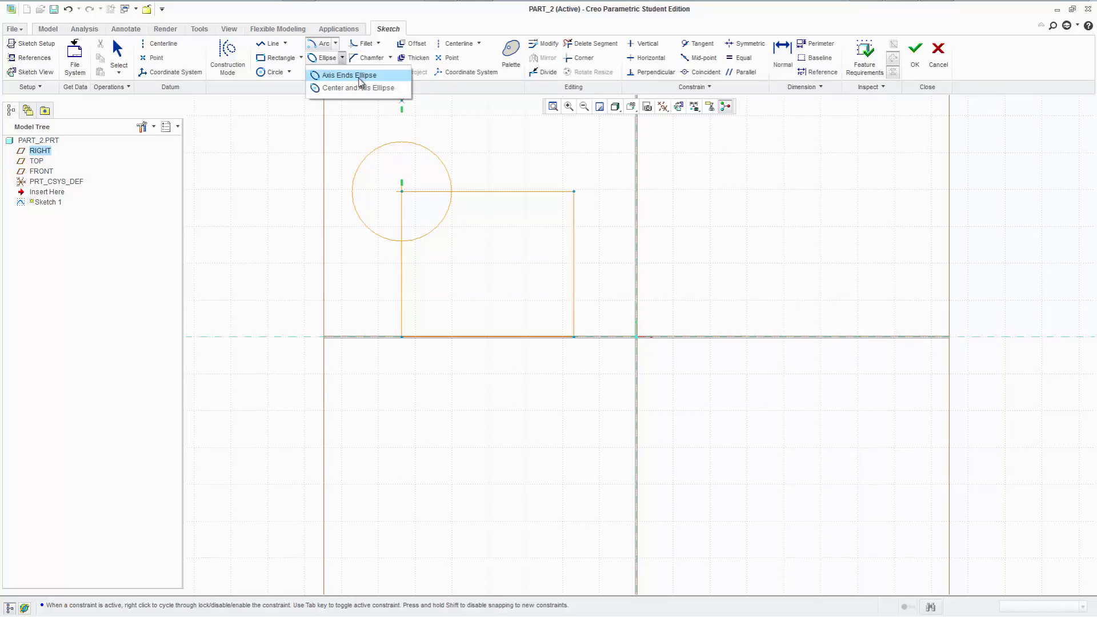
Draw a 176.26 by 80.22 axis-ends ellipse to the right of the rectangle
{"action": "left_click", "coordinate": [349, 75]}
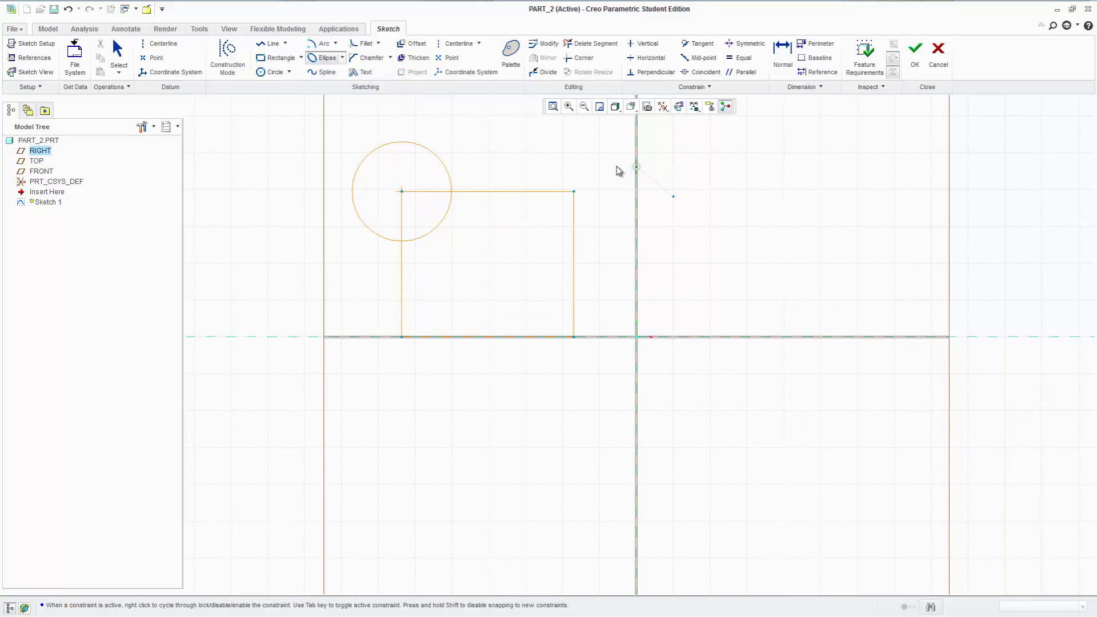
{"action": "left_click", "coordinate": [889, 196]}
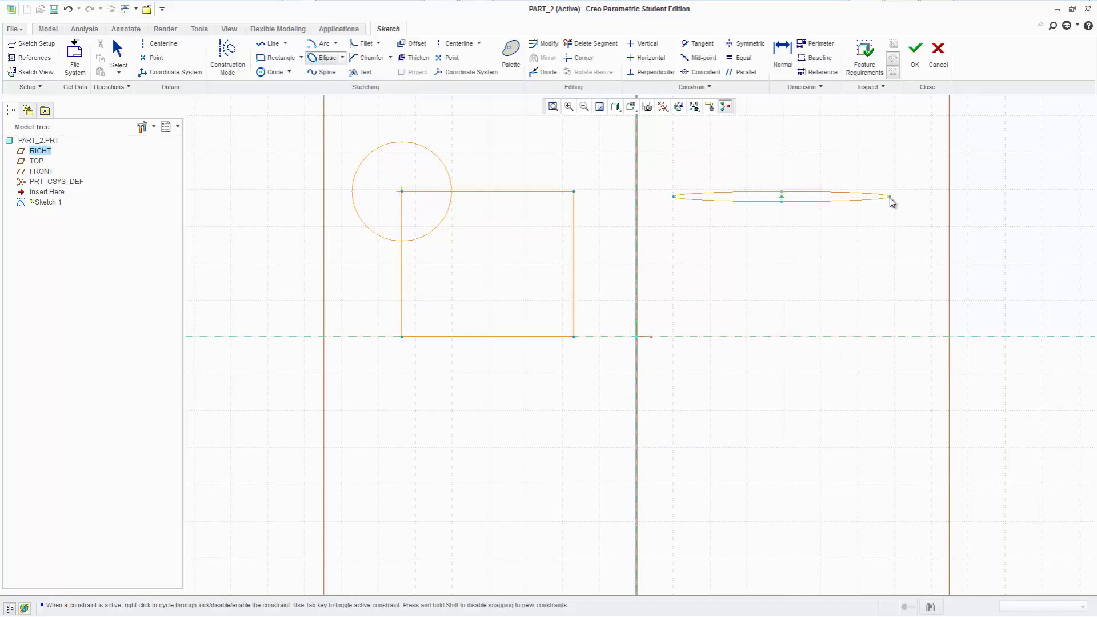
{"action": "left_click", "coordinate": [878, 252]}
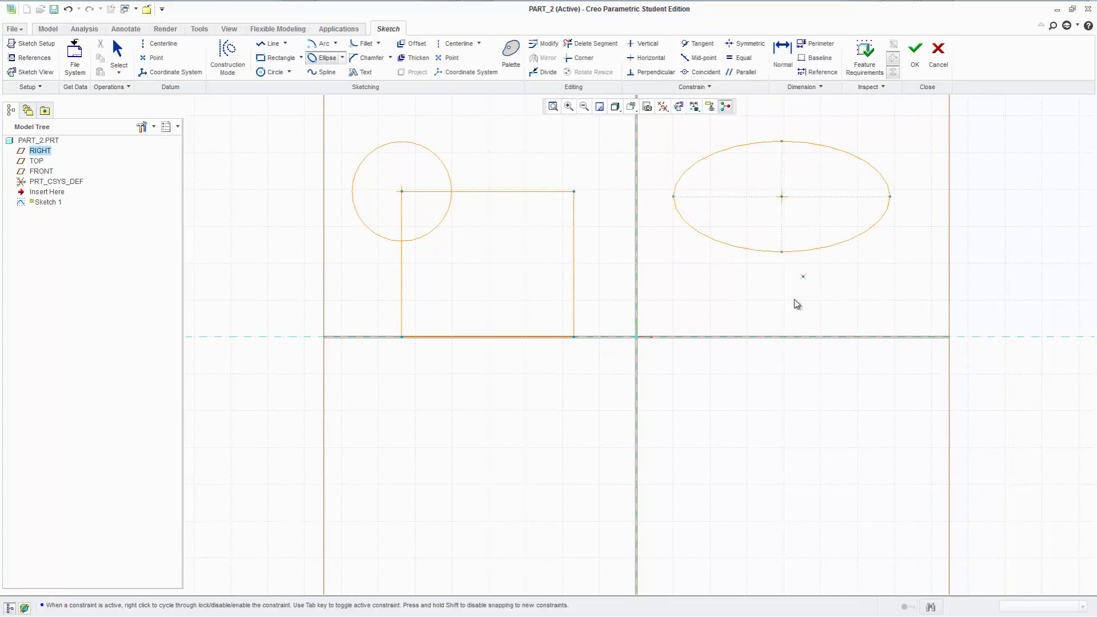
{"action": "middle_click", "coordinate": [584, 353]}
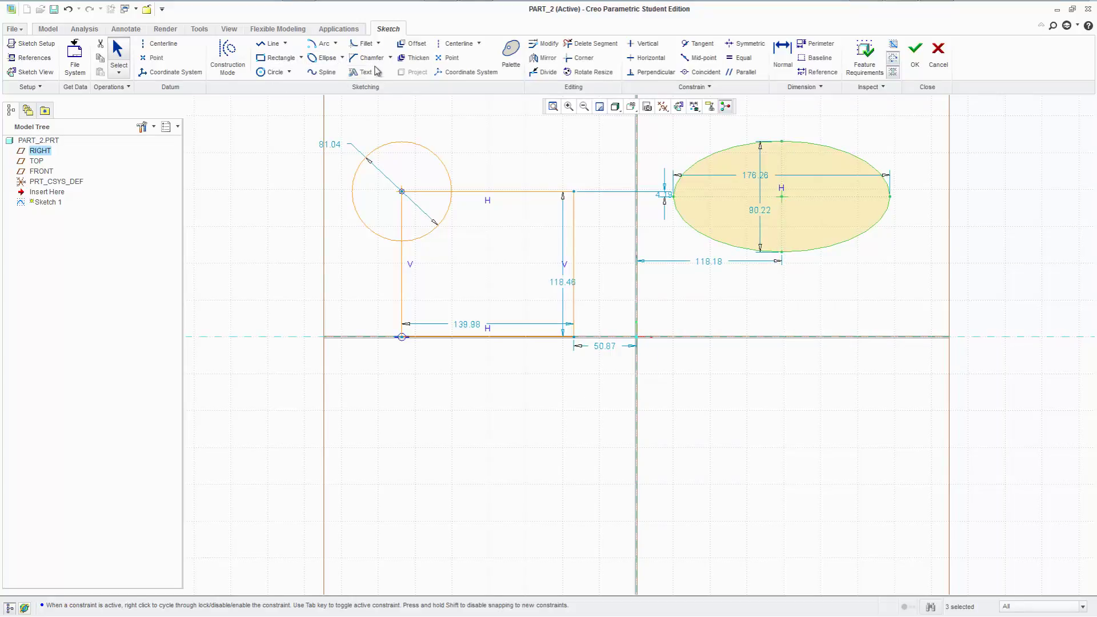
Remove the ellipse and the circle, leaving only the rectangle
{"action": "key", "text": "Delete"}
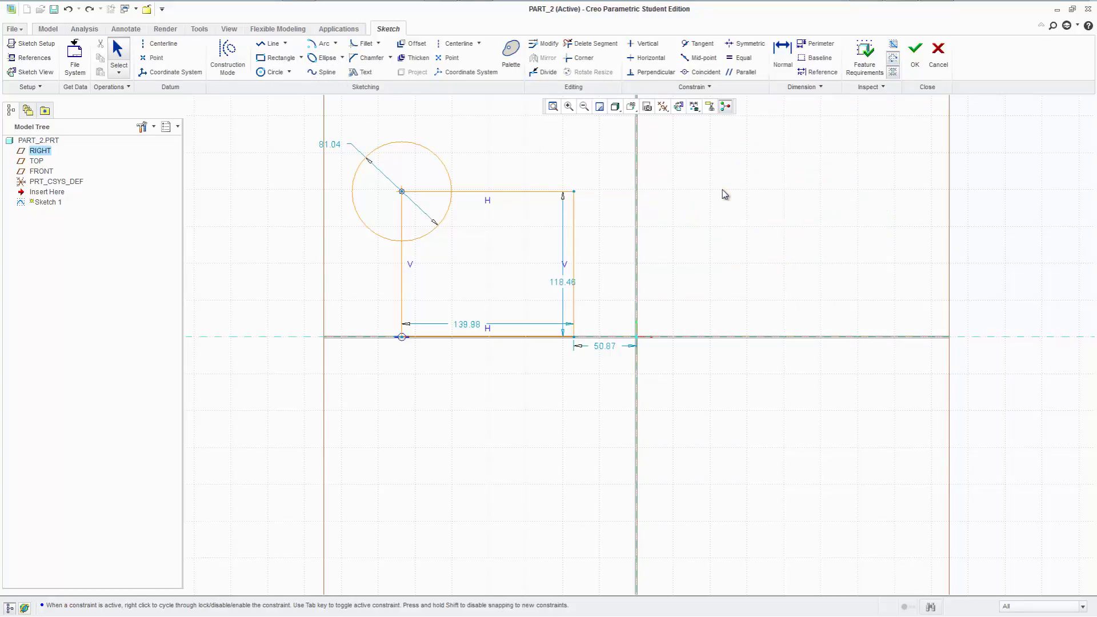
{"action": "key", "text": "ctrl+z"}
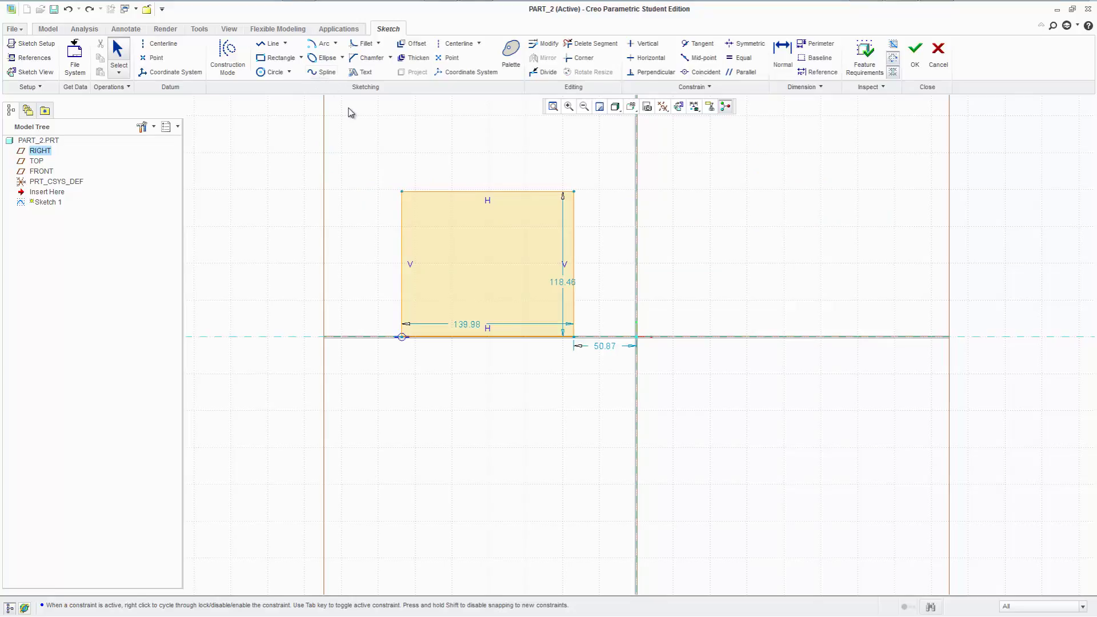
{"action": "left_click", "coordinate": [323, 72]}
{"action": "scroll", "coordinate": [414, 191], "scroll_direction": "up", "scroll_amount": 3}
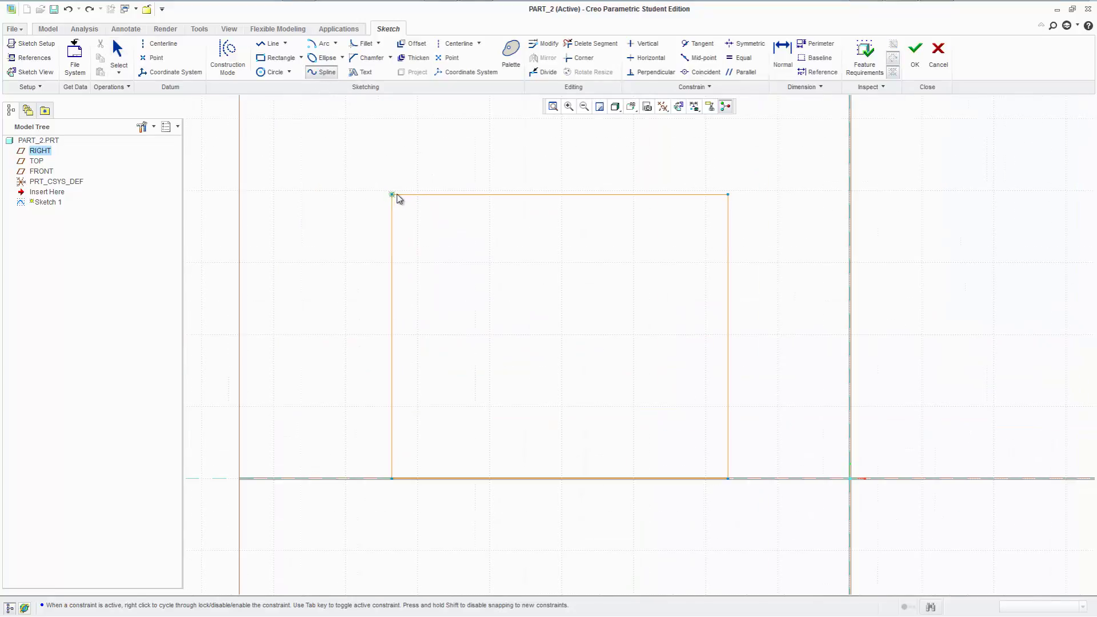
Start a spline at the top-left corner through the top midpoint and top-right corner
{"action": "left_click", "coordinate": [321, 73]}
{"action": "left_click", "coordinate": [392, 195]}
{"action": "left_click", "coordinate": [560, 195]}
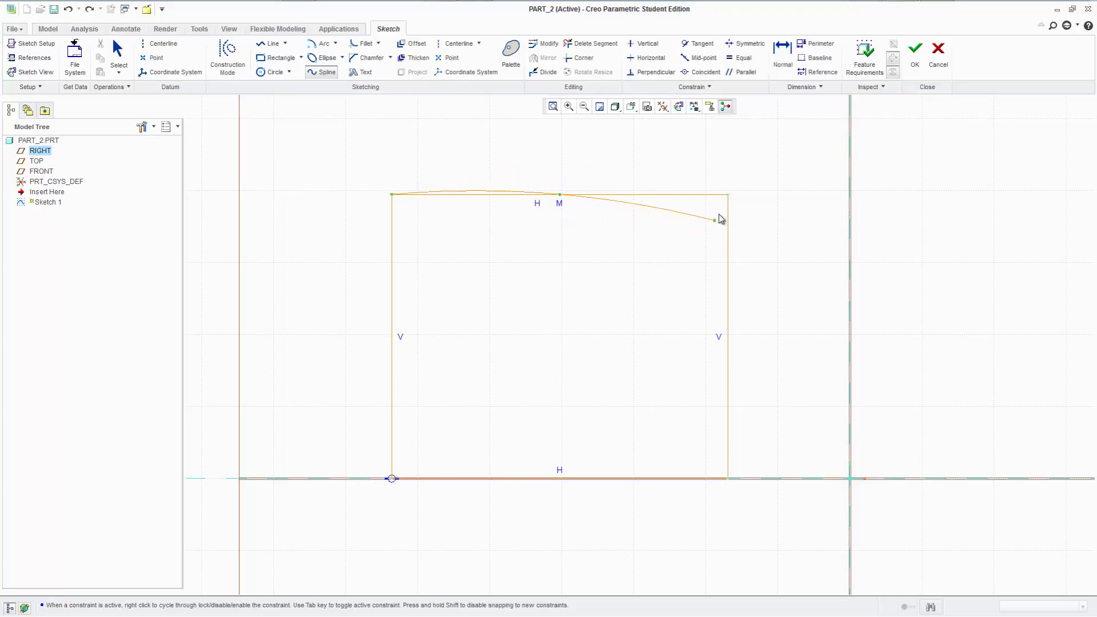
{"action": "left_click", "coordinate": [764, 192]}
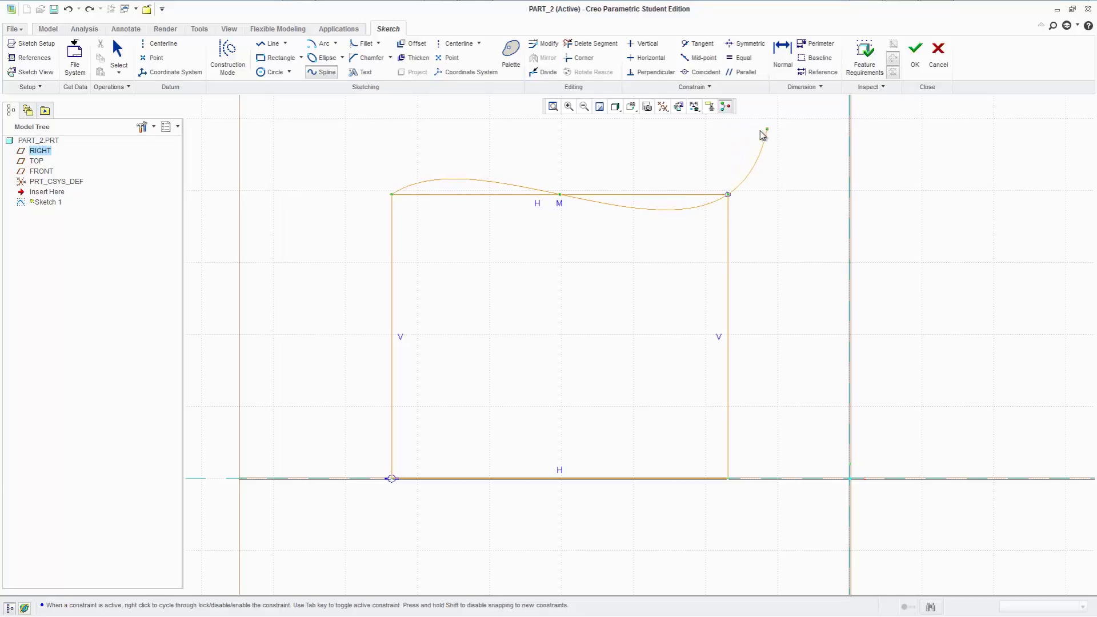
{"action": "scroll", "coordinate": [761, 158], "scroll_direction": "up", "scroll_amount": 4}
{"action": "scroll", "coordinate": [760, 158], "scroll_direction": "up", "scroll_amount": 3}
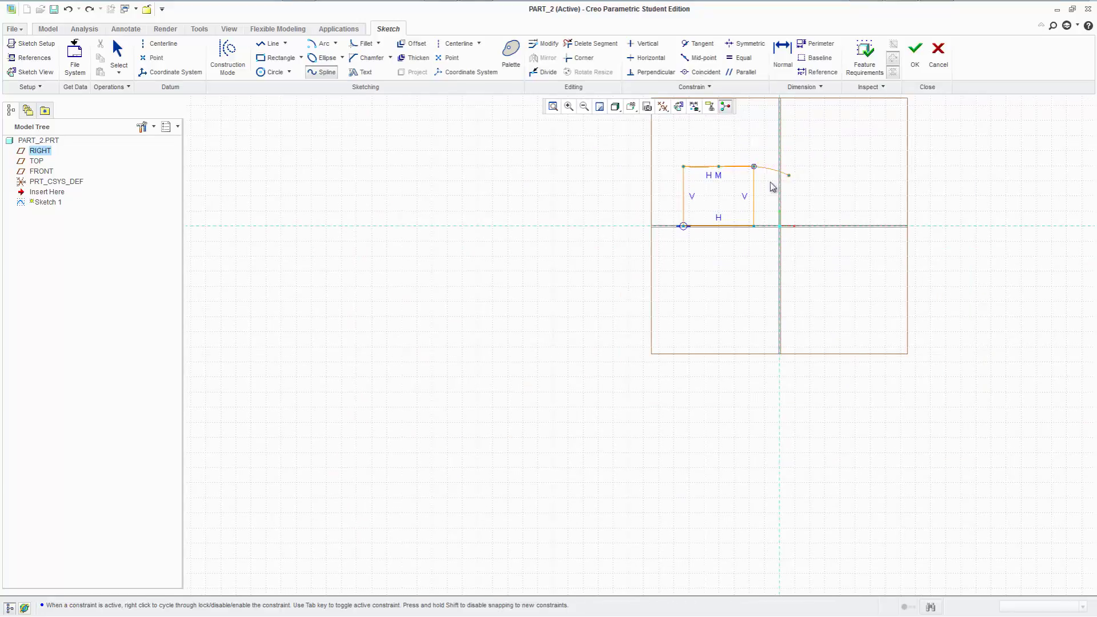
{"action": "scroll", "coordinate": [754, 168], "scroll_direction": "up", "scroll_amount": 4}
{"action": "scroll", "coordinate": [754, 170], "scroll_direction": "down", "scroll_amount": 7}
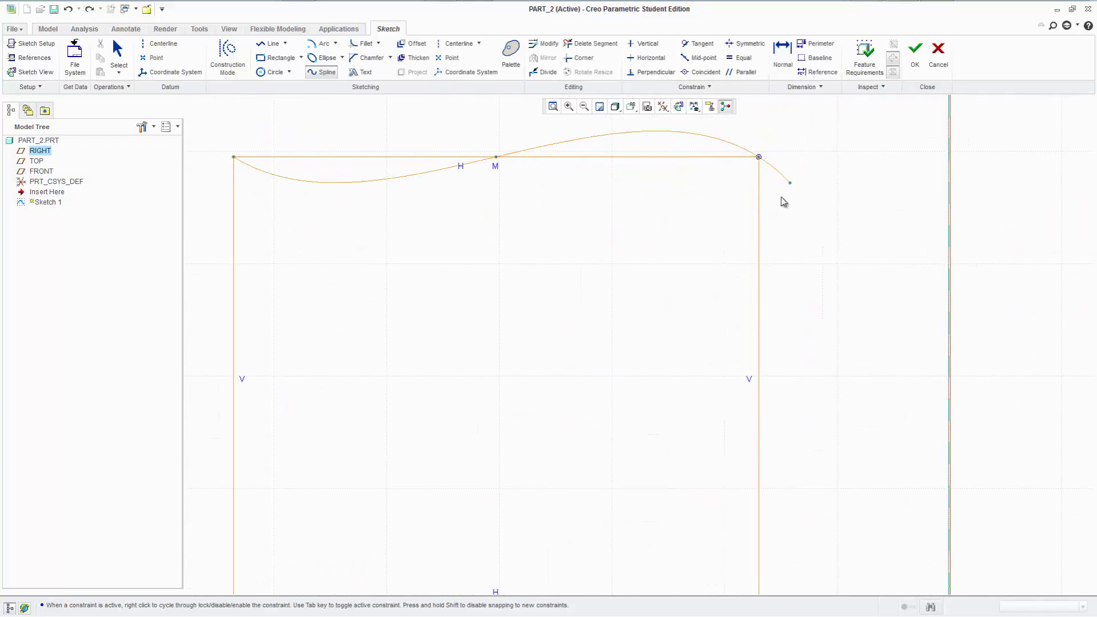
Continue the spline through the remaining corners and midpoints, closing it at the start
{"action": "left_click", "coordinate": [758, 379]}
{"action": "scroll", "coordinate": [761, 380], "scroll_direction": "up", "scroll_amount": 3}
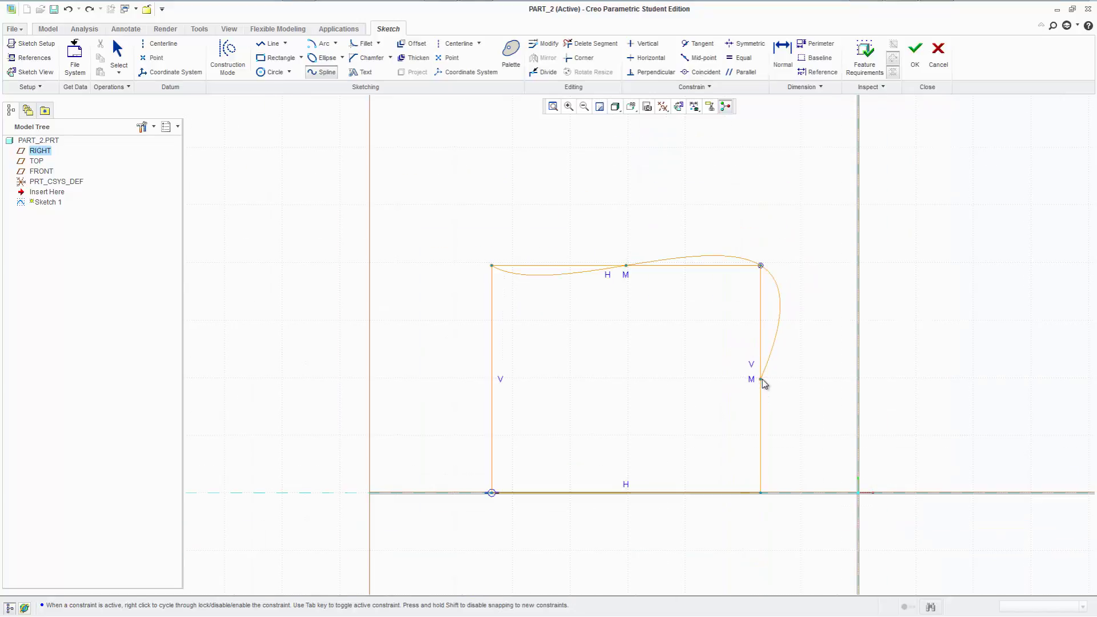
{"action": "left_click", "coordinate": [762, 494]}
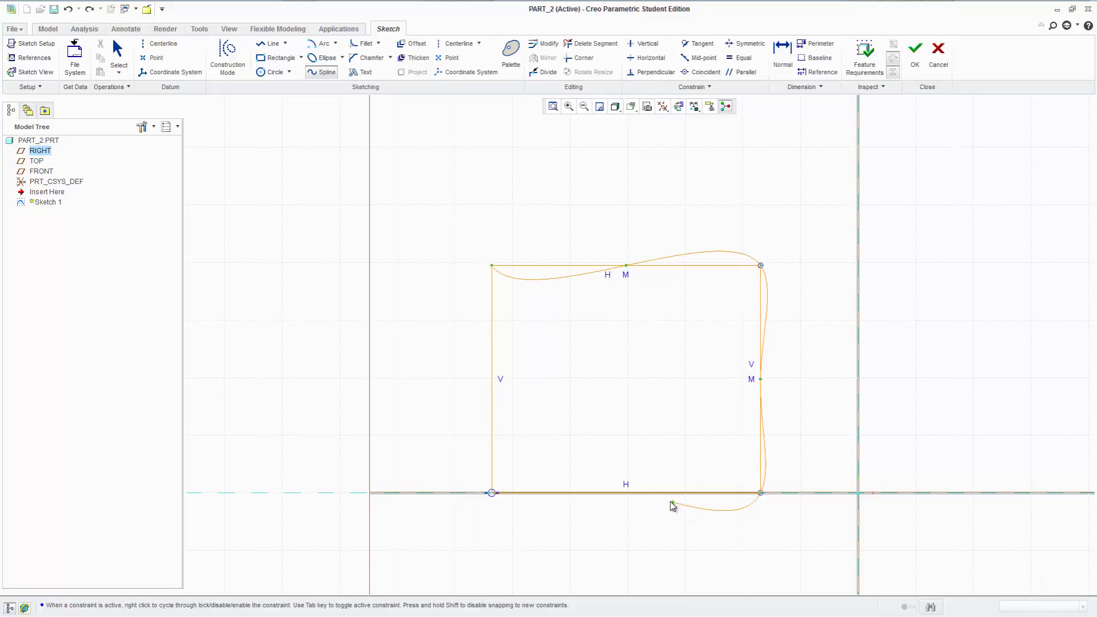
{"action": "left_click", "coordinate": [625, 494]}
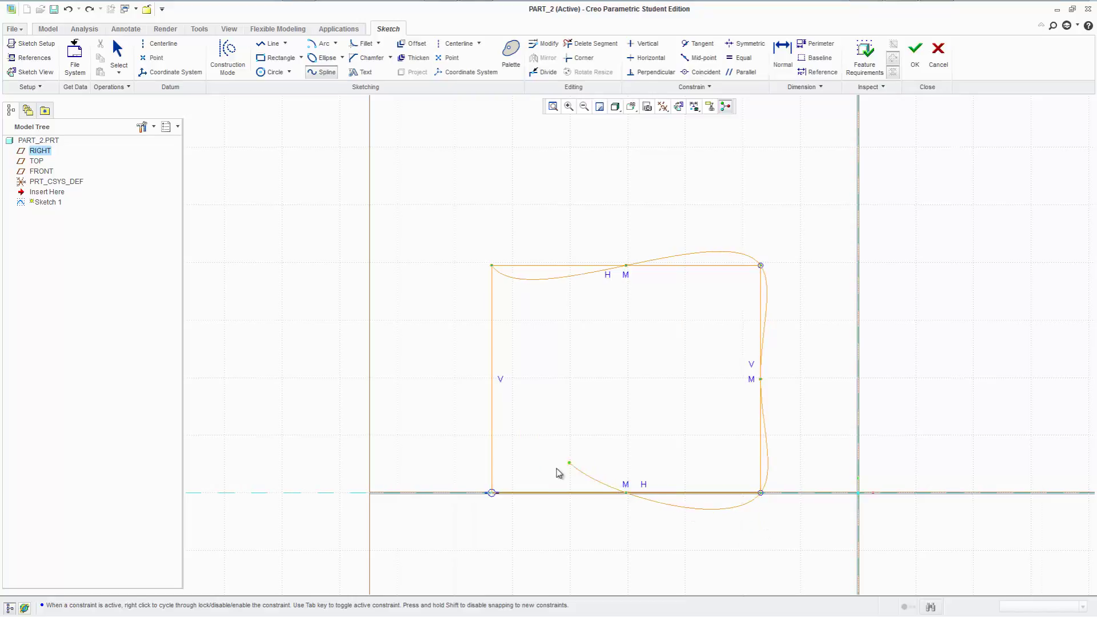
{"action": "left_click", "coordinate": [491, 493]}
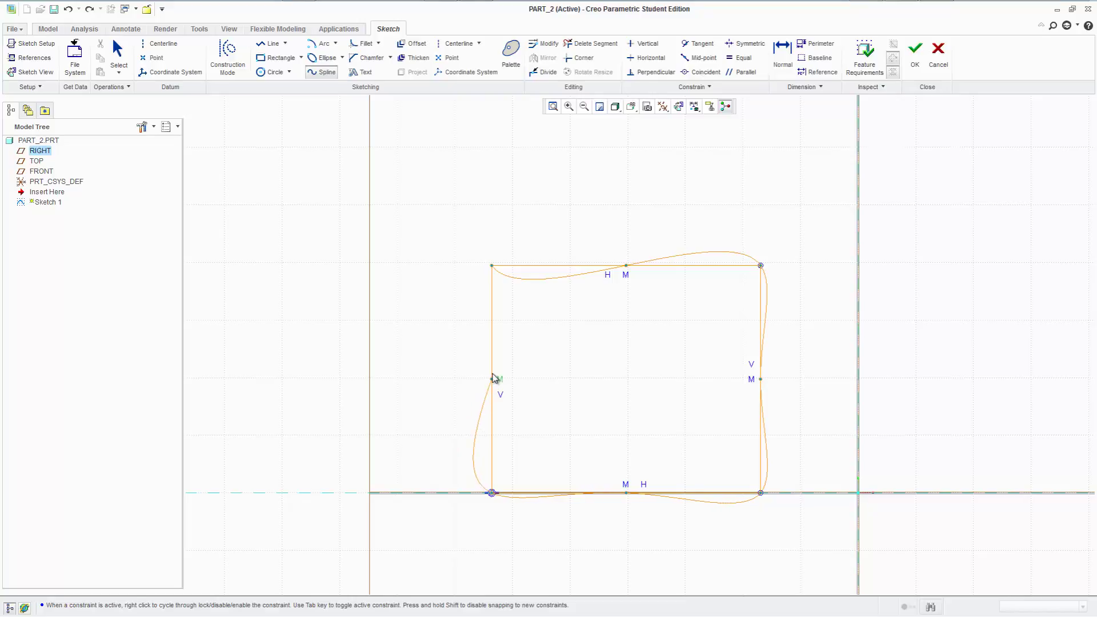
{"action": "left_click", "coordinate": [492, 379]}
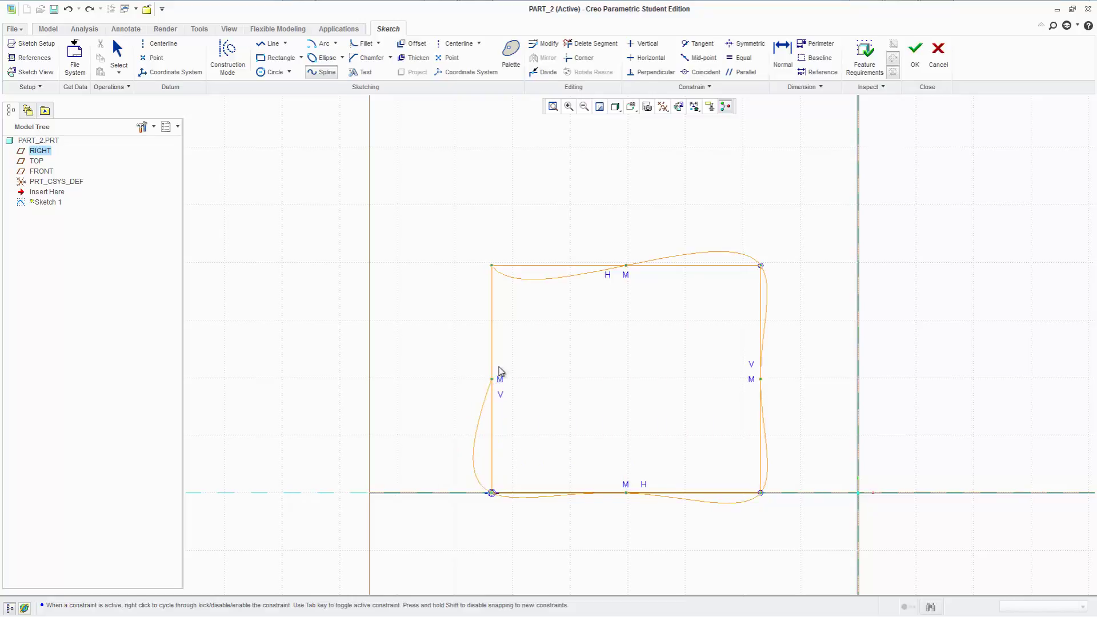
{"action": "left_click", "coordinate": [492, 266]}
{"action": "middle_click", "coordinate": [661, 343]}
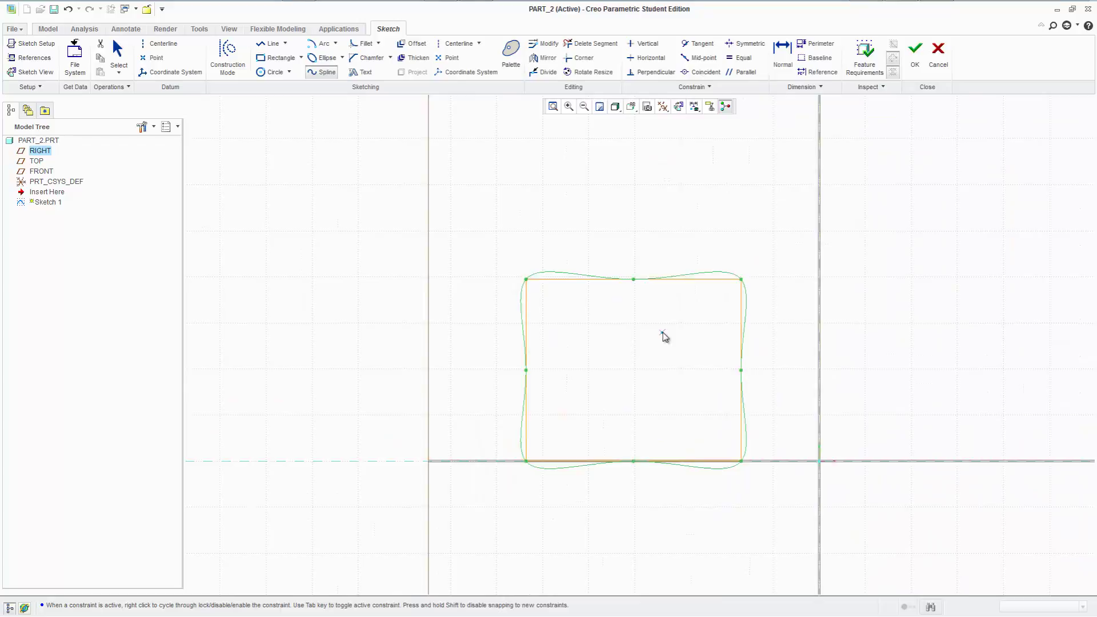
Start a freeform spline above the rectangle, winding through points across its upper left
{"action": "scroll", "coordinate": [662, 336], "scroll_direction": "up", "scroll_amount": 2}
{"action": "left_click", "coordinate": [562, 166]}
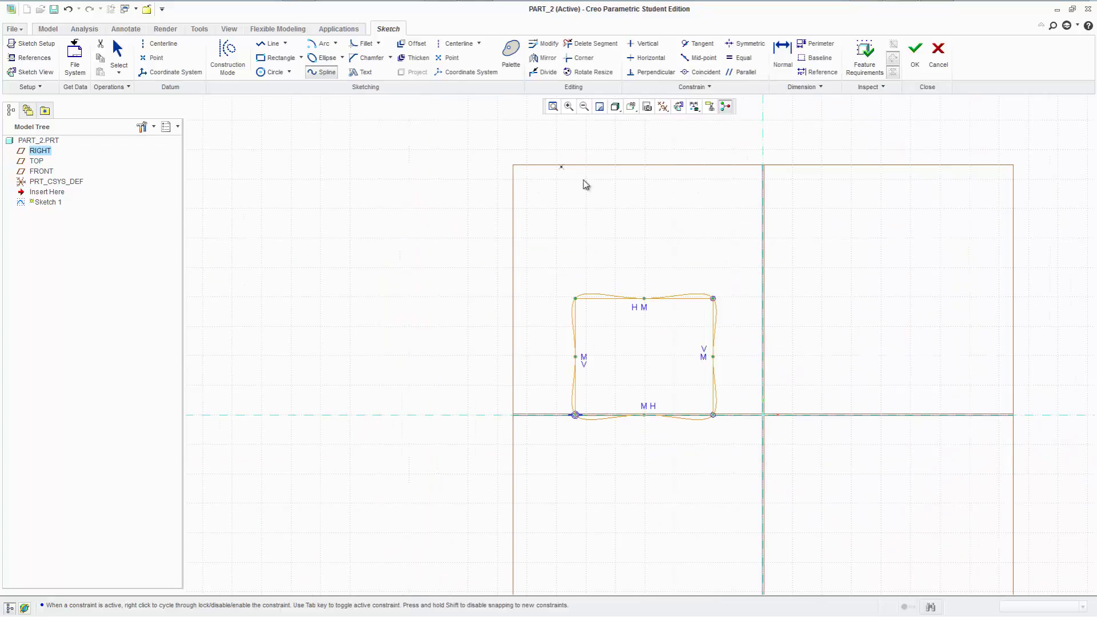
{"action": "left_click", "coordinate": [721, 206]}
{"action": "left_click", "coordinate": [605, 258]}
{"action": "left_click", "coordinate": [589, 247]}
{"action": "left_click", "coordinate": [490, 179]}
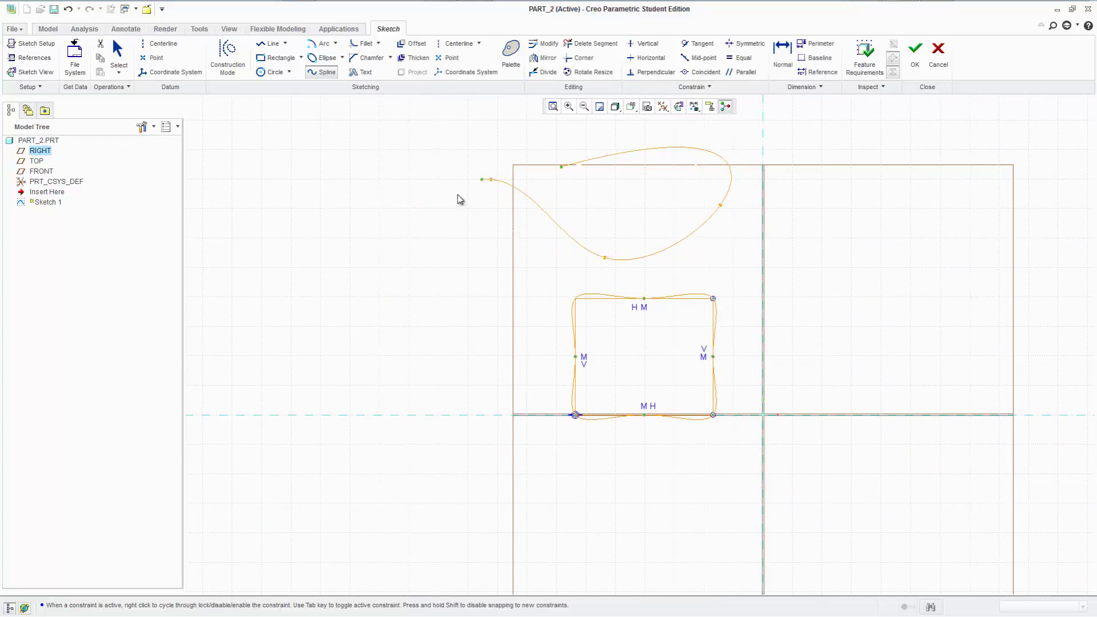
{"action": "left_click", "coordinate": [437, 312]}
{"action": "left_click", "coordinate": [539, 330]}
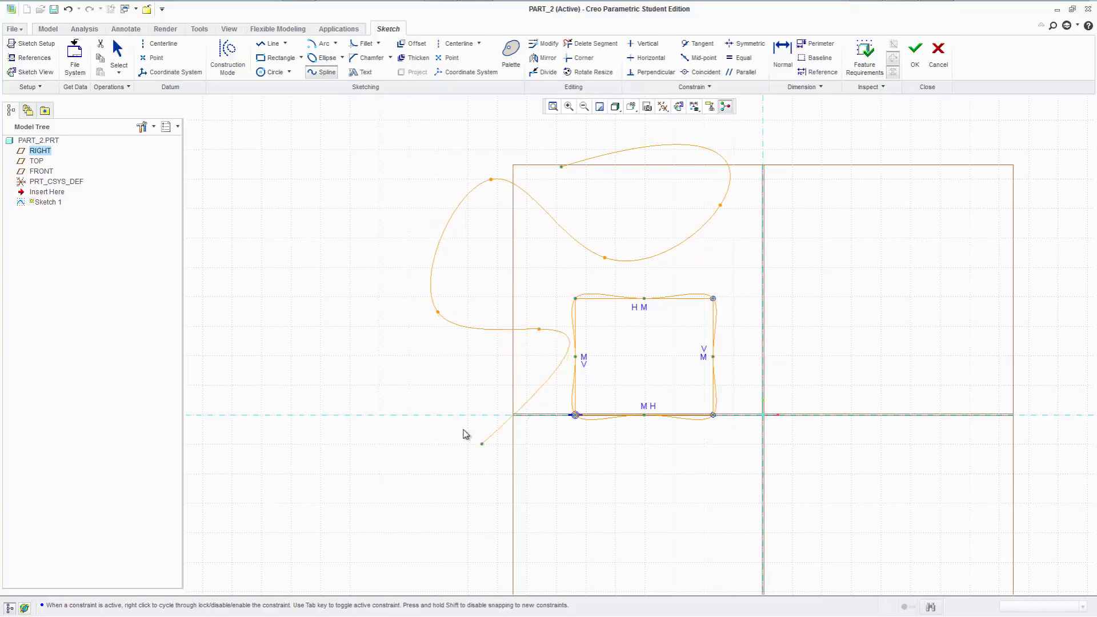
Loop the spline below the rectangle, out to the right and up top, then finish it
{"action": "left_click", "coordinate": [440, 397]}
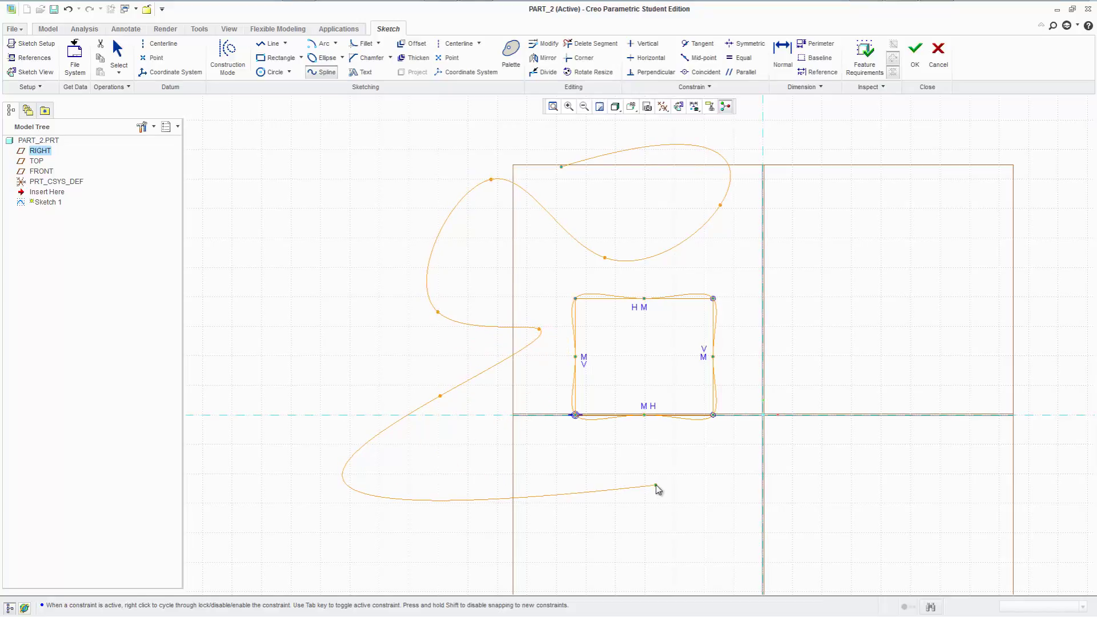
{"action": "left_click", "coordinate": [655, 486]}
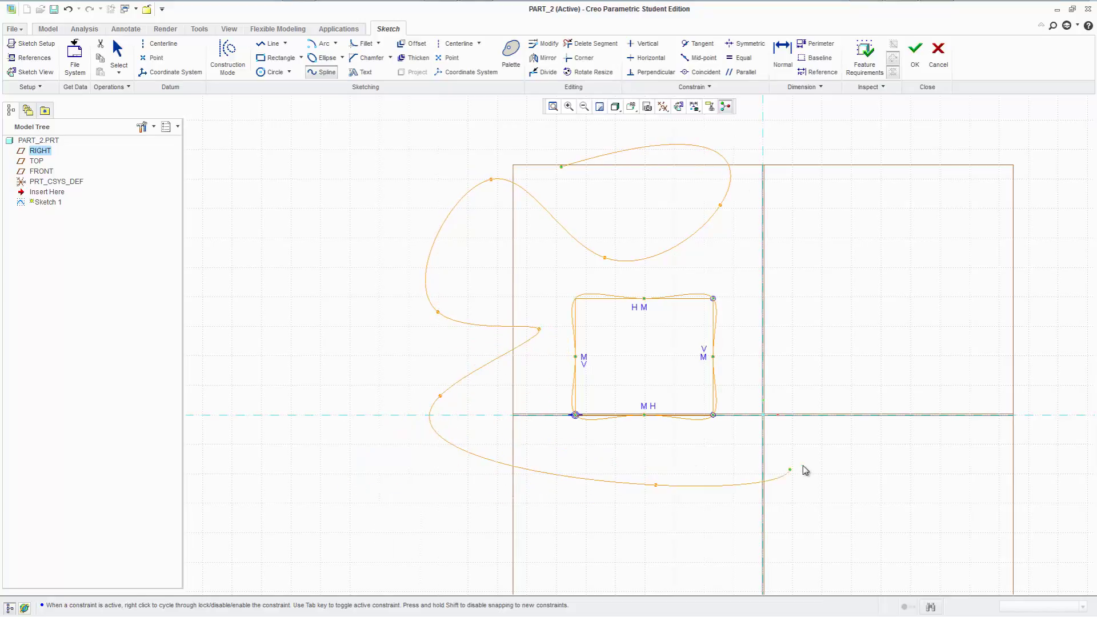
{"action": "left_click", "coordinate": [875, 298]}
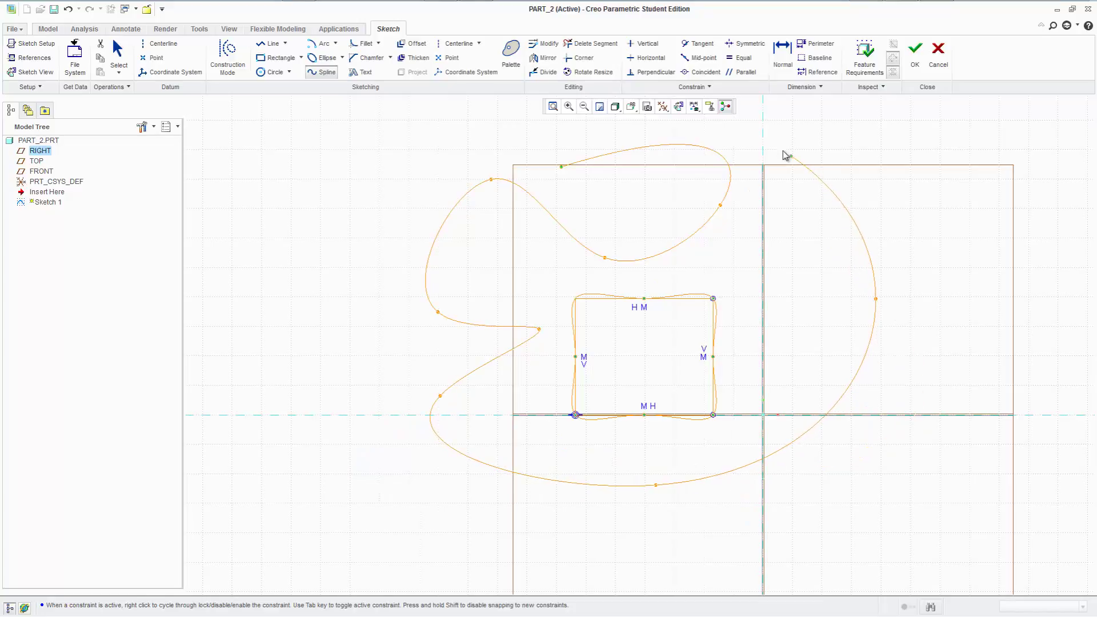
{"action": "left_click", "coordinate": [763, 136]}
{"action": "middle_click", "coordinate": [967, 267]}
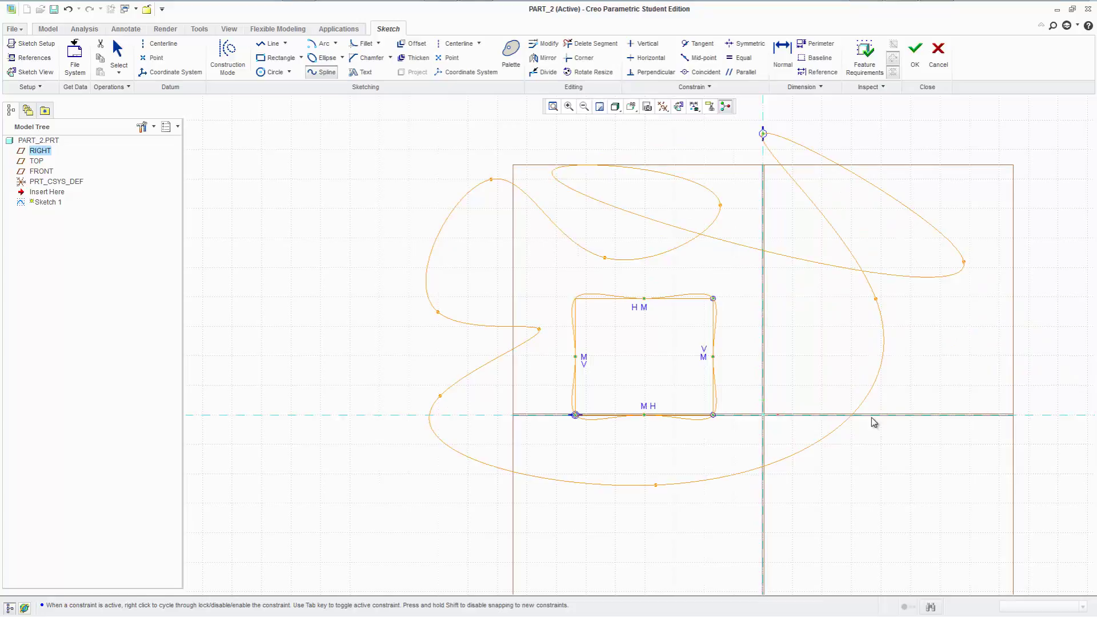
{"action": "middle_click", "coordinate": [937, 437]}
Pan and zoom to recentre the sketch in the view
{"action": "scroll", "coordinate": [945, 438], "scroll_direction": "down", "scroll_amount": 3}
{"action": "mouse_move", "coordinate": [946, 415]}
{"action": "middle_mouse_down", "text": "shift"}
{"action": "mouse_move", "coordinate": [413, 210]}
{"action": "mouse_move", "coordinate": [566, 275]}
{"action": "middle_mouse_up", "text": "shift"}
{"action": "scroll", "coordinate": [419, 220], "scroll_direction": "up", "scroll_amount": 2}
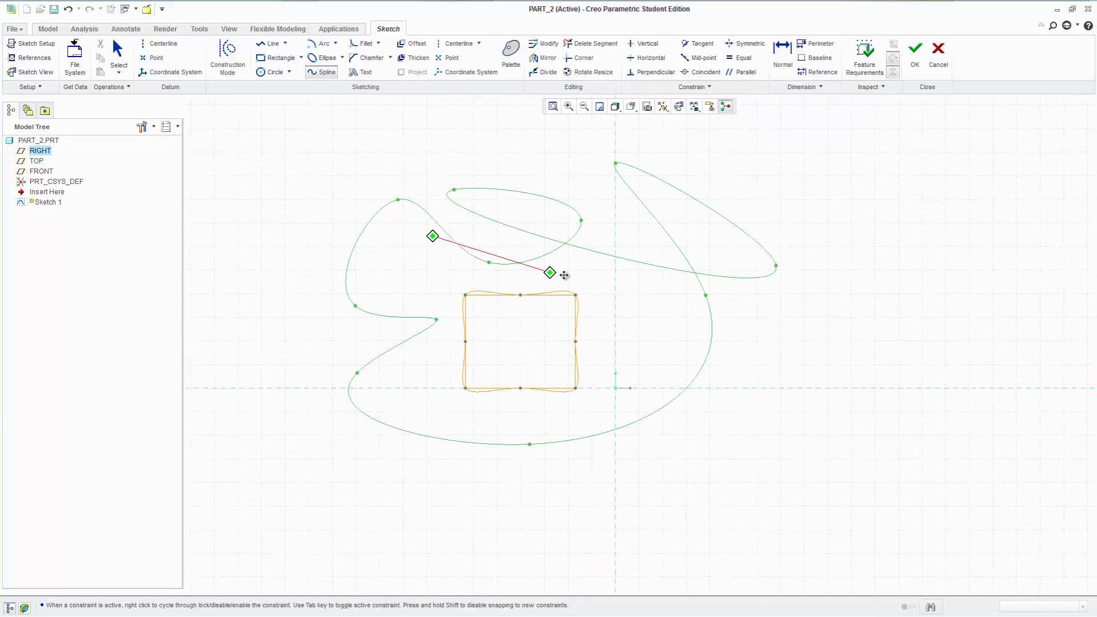
{"action": "scroll", "coordinate": [568, 282], "scroll_direction": "up", "scroll_amount": 1}
{"action": "scroll", "coordinate": [572, 286], "scroll_direction": "down", "scroll_amount": 3}
{"action": "scroll", "coordinate": [574, 284], "scroll_direction": "up", "scroll_amount": 3}
{"action": "scroll", "coordinate": [574, 283], "scroll_direction": "down", "scroll_amount": 1}
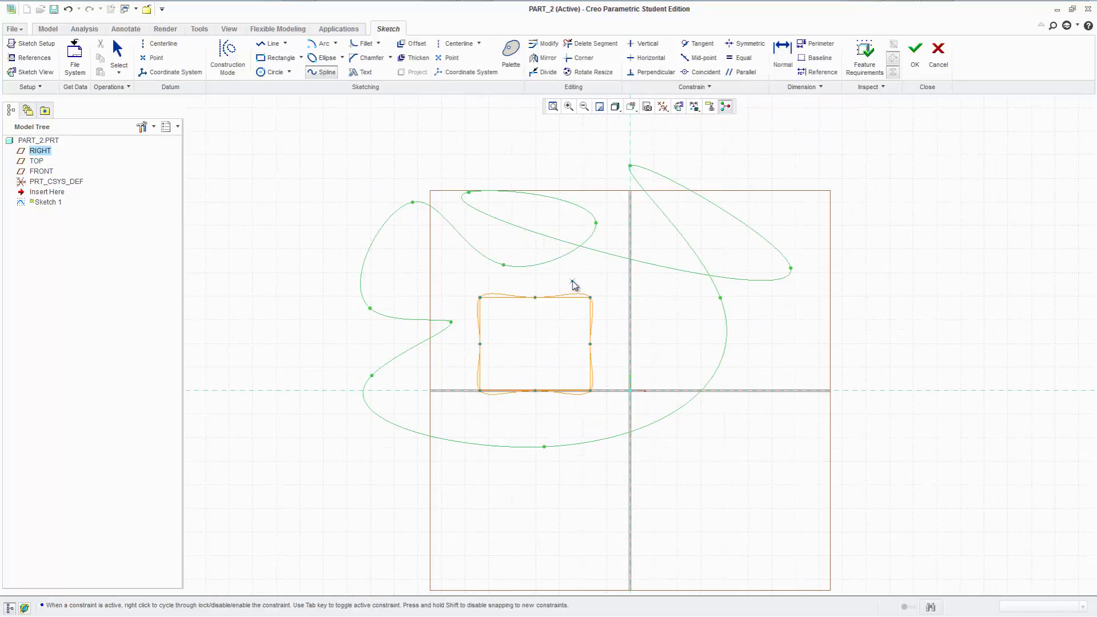